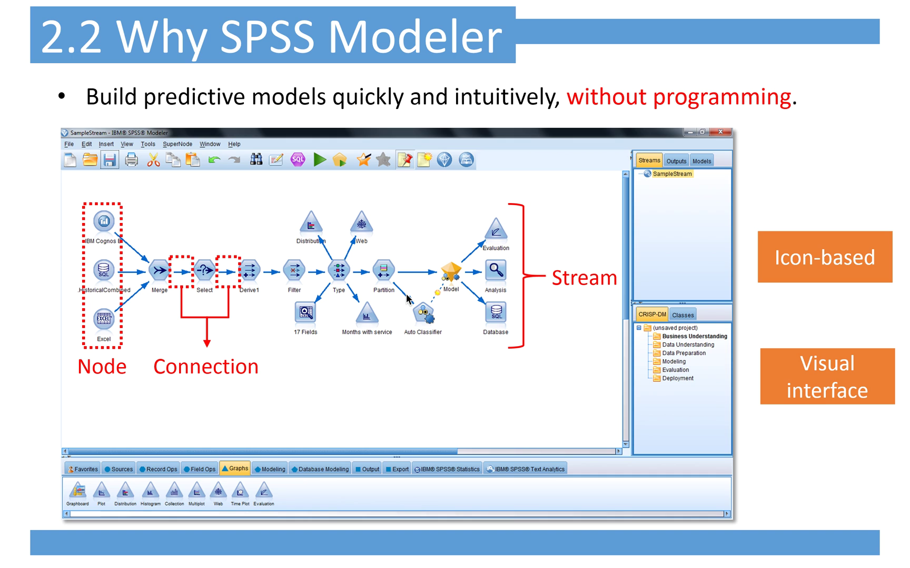
# Step: Advance the slideshow to the 2.3 Interface slide
pyautogui.click(407, 298)
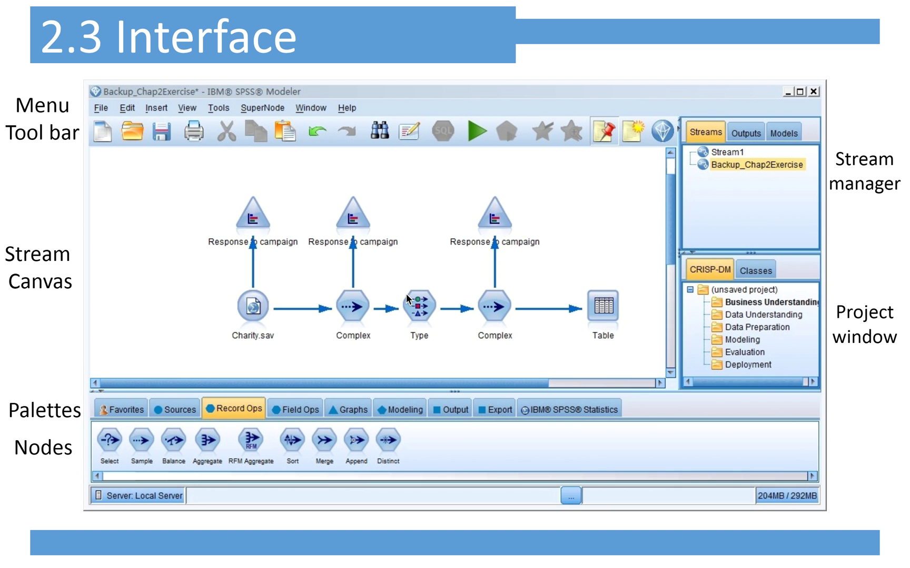
# Step: Highlight the 2.3 Interface areas: menu bar, toolbar, stream canvas, nodes and palette tabs; then switch to Modeler
pyautogui.click(407, 299)
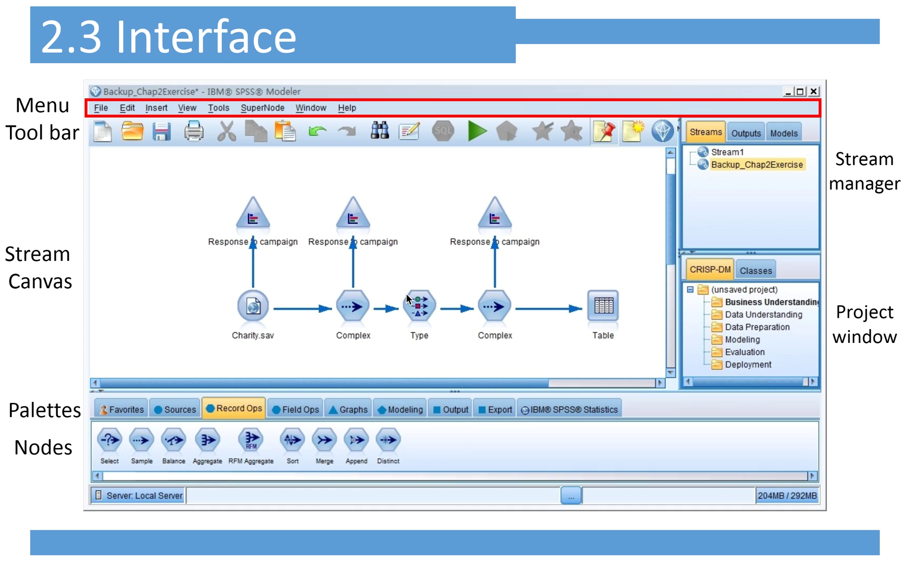
pyautogui.click(407, 298)
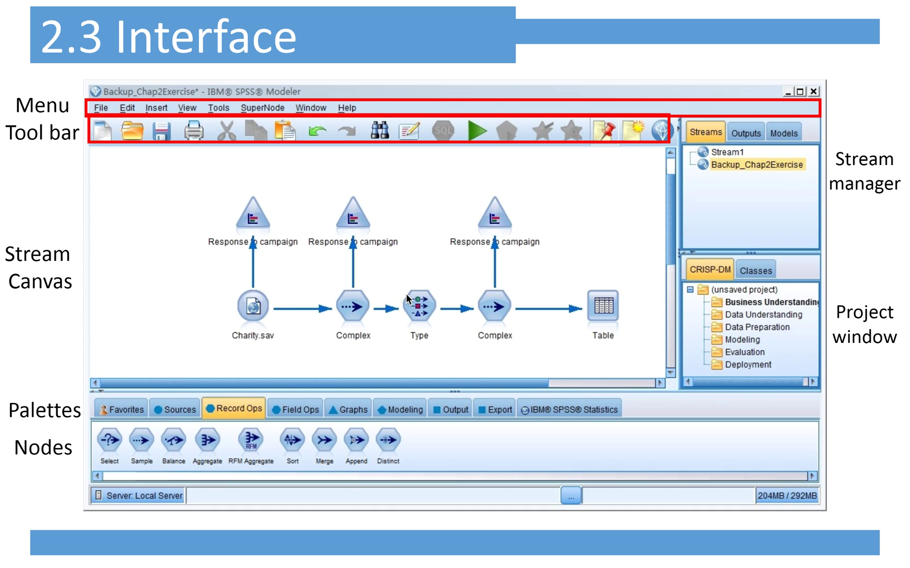
pyautogui.click(406, 299)
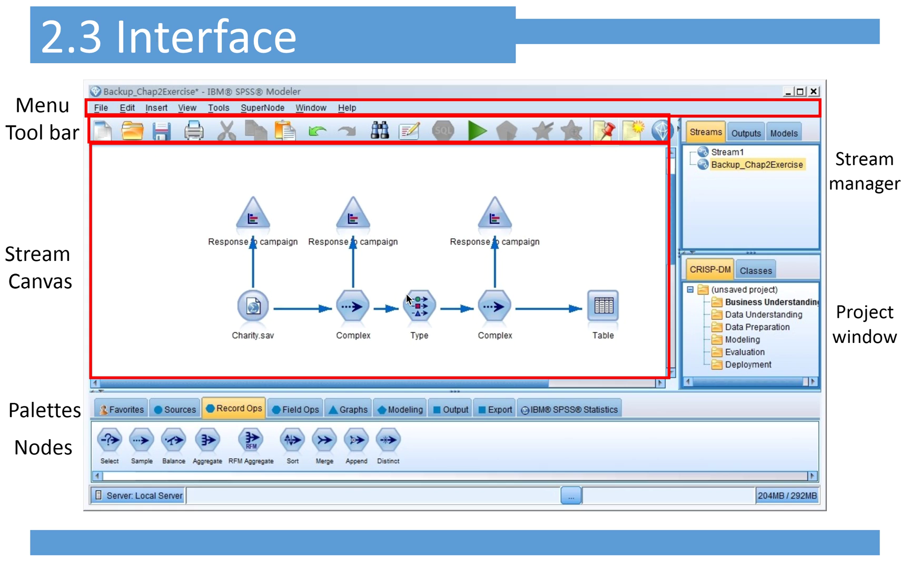
pyautogui.click(406, 298)
pyautogui.click(406, 298)
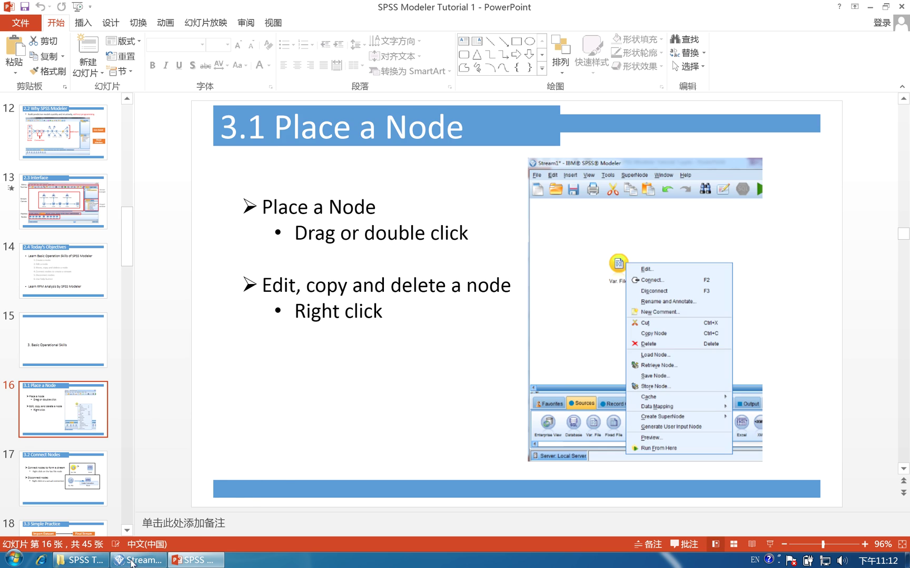
pyautogui.click(128, 561)
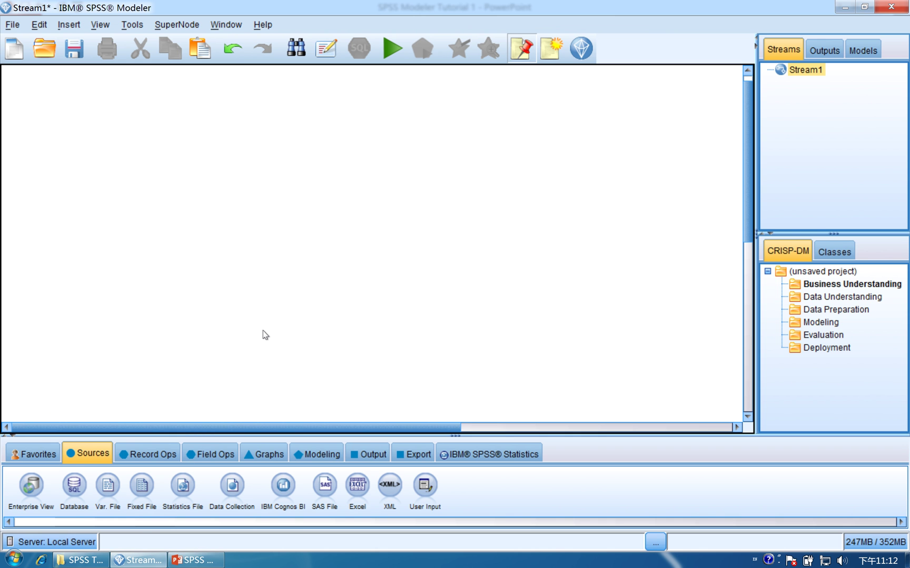
# Step: Place two Var. File source nodes on Stream1, then select both and delete them
pyautogui.click(101, 454)
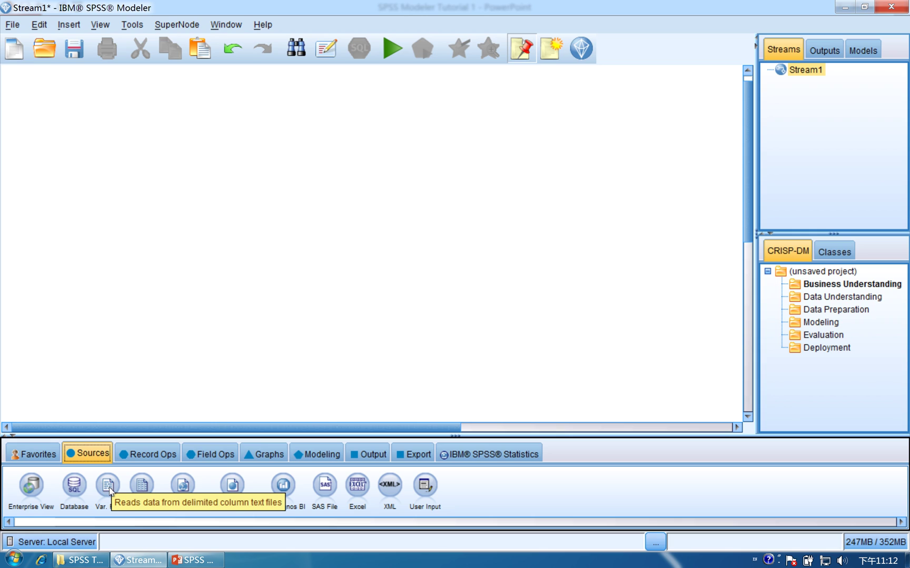
pyautogui.moveTo(109, 490); pyautogui.dragTo(109, 196)
pyautogui.click(123, 290)
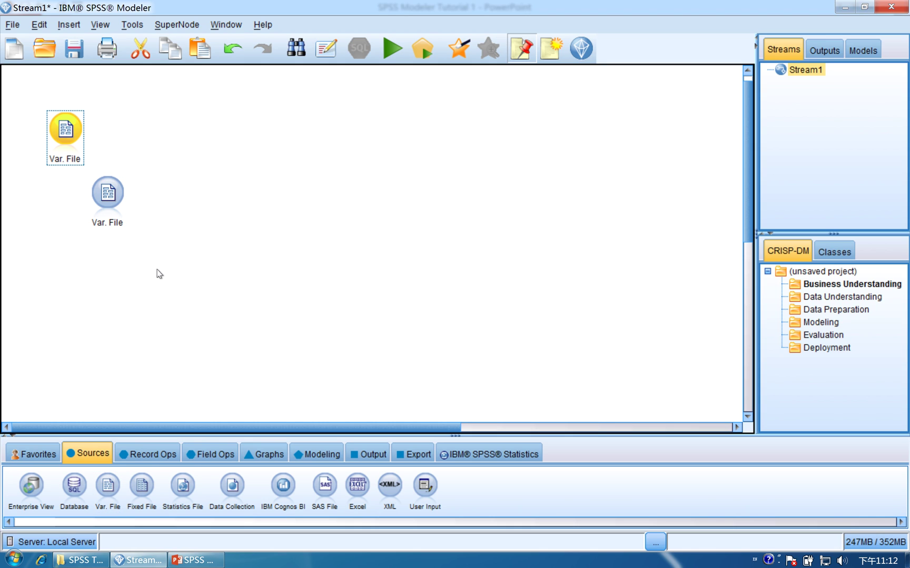
pyautogui.moveTo(158, 268); pyautogui.dragTo(44, 95)
pyautogui.rightClick(101, 206)
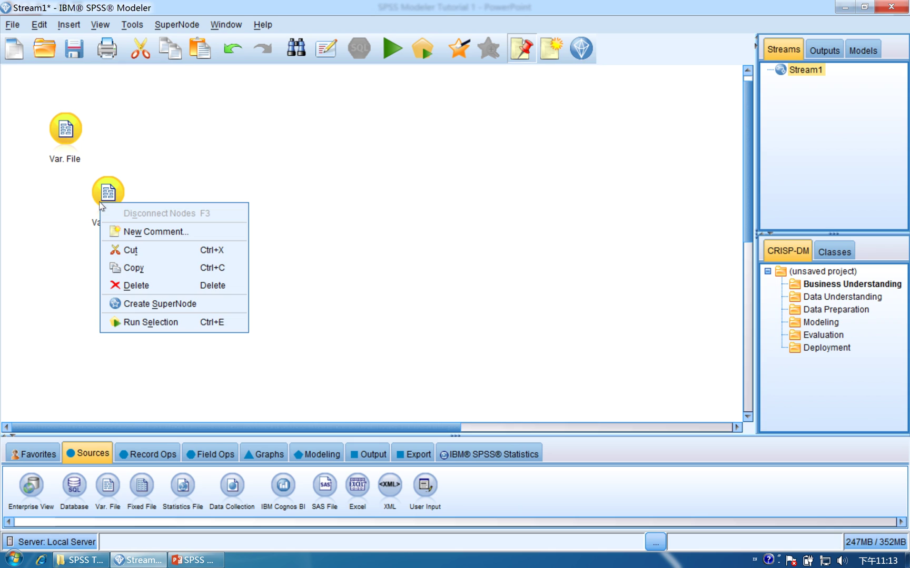
pyautogui.click(139, 290)
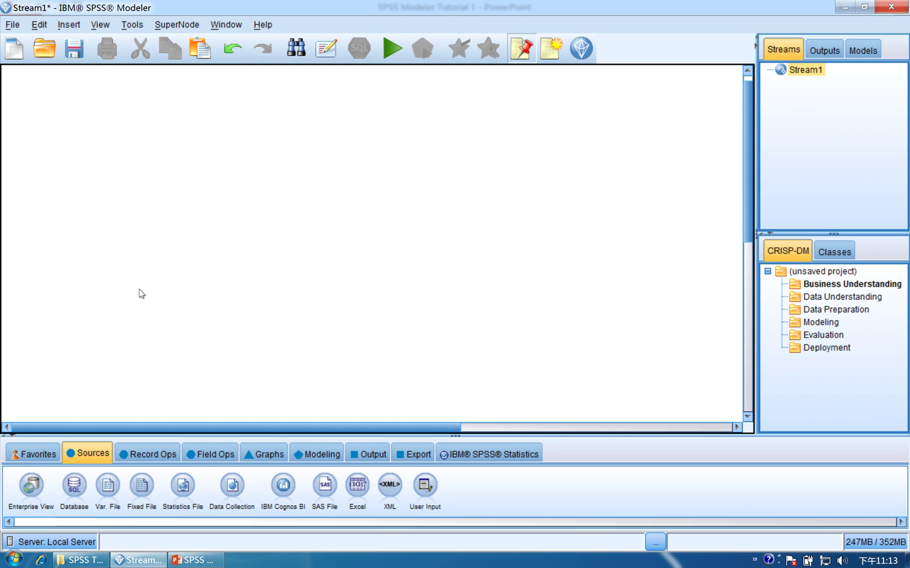
pyautogui.doubleClick(108, 486)
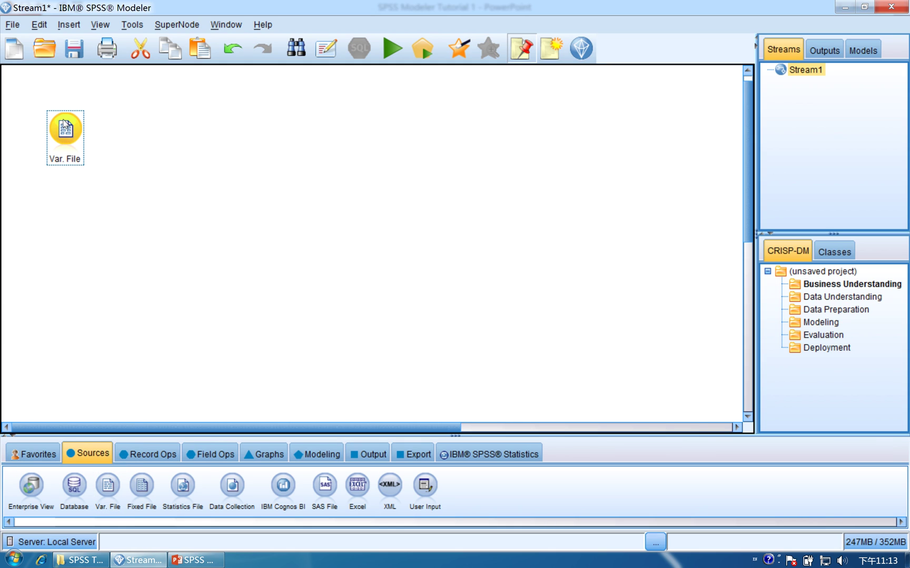
pyautogui.moveTo(63, 123); pyautogui.dragTo(113, 223)
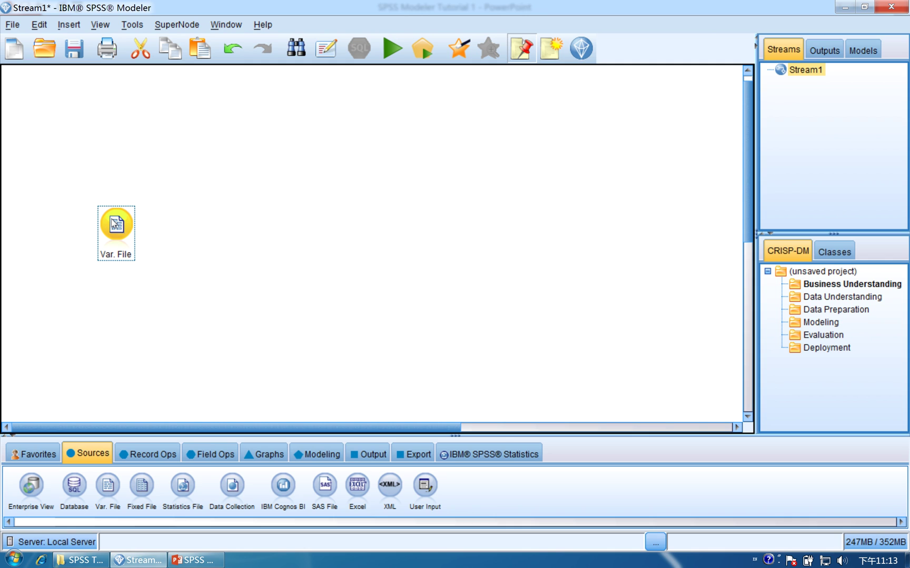
pyautogui.rightClick(116, 225)
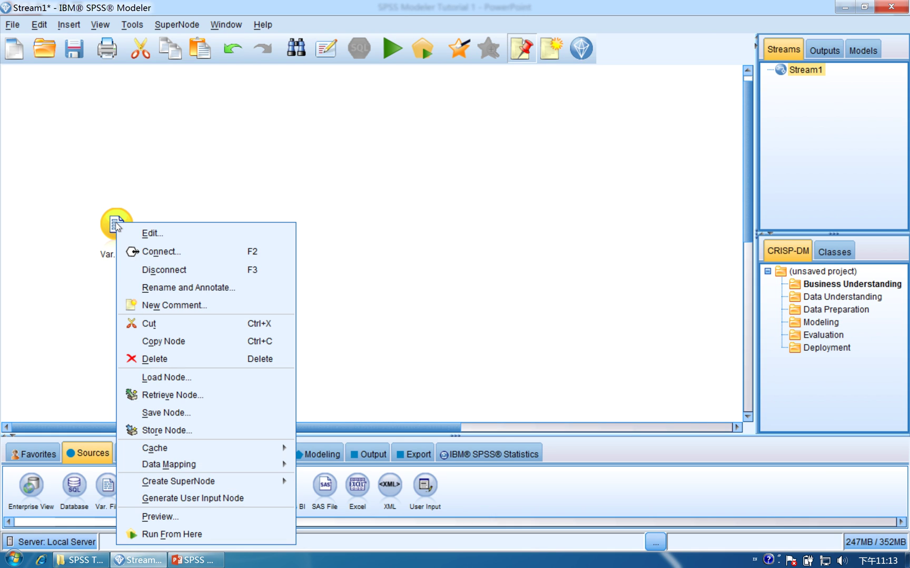
pyautogui.click(133, 234)
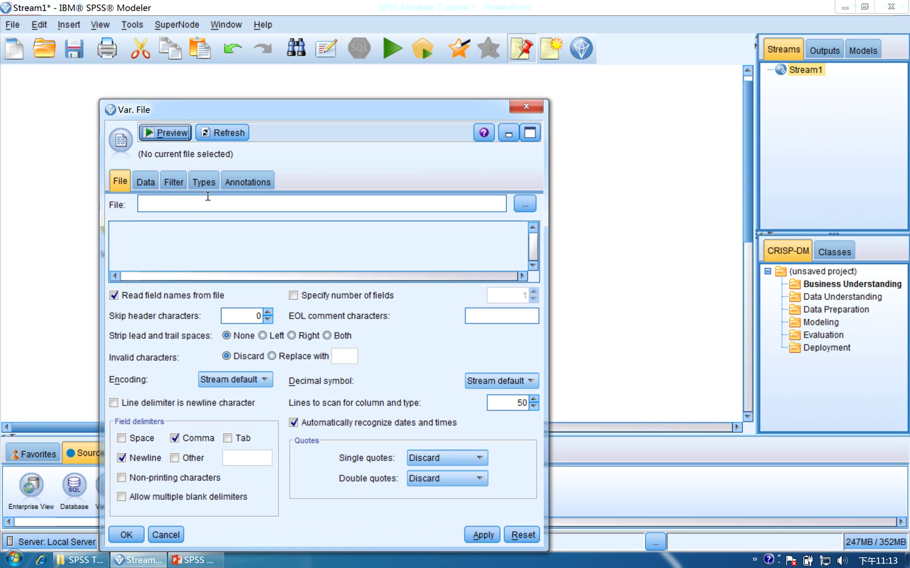
pyautogui.click(535, 108)
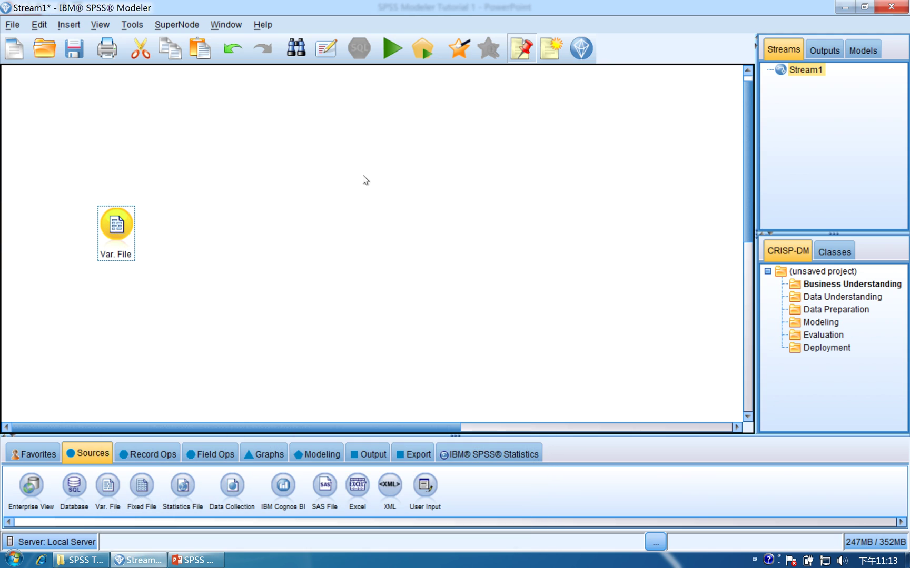
pyautogui.doubleClick(122, 232)
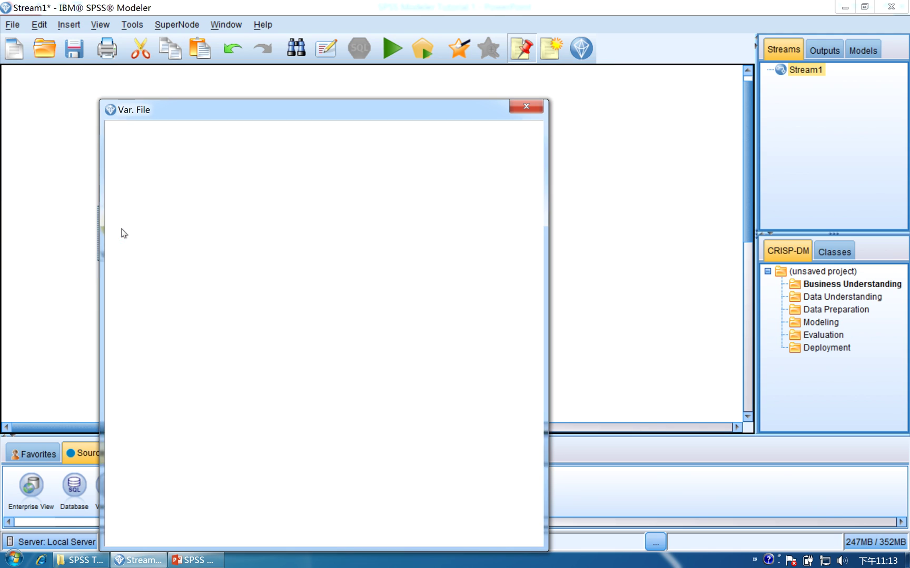
pyautogui.click(534, 108)
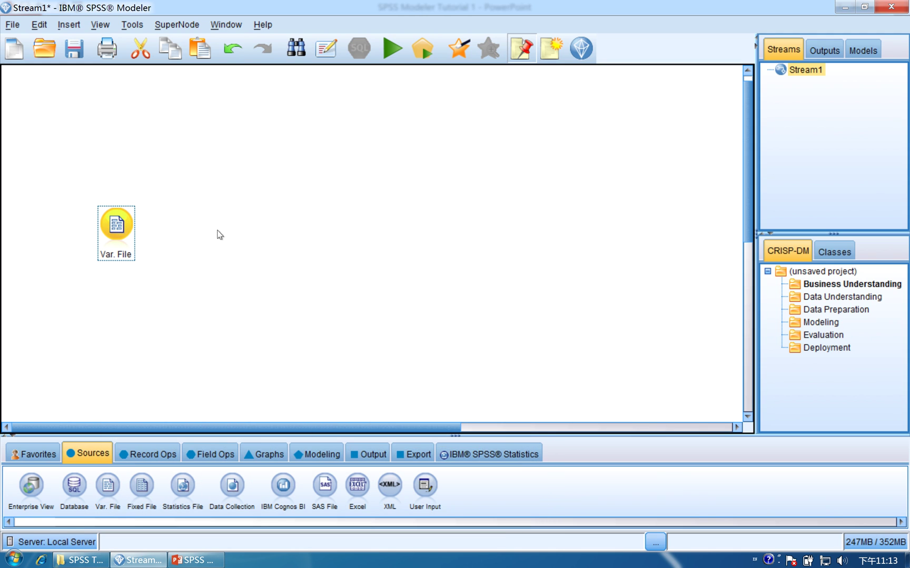
pyautogui.rightClick(119, 230)
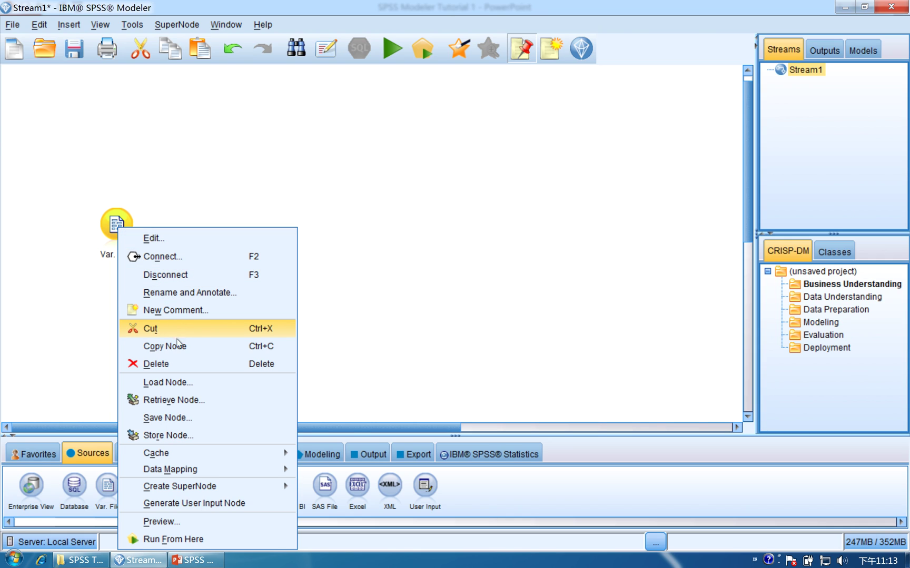
pyautogui.click(185, 366)
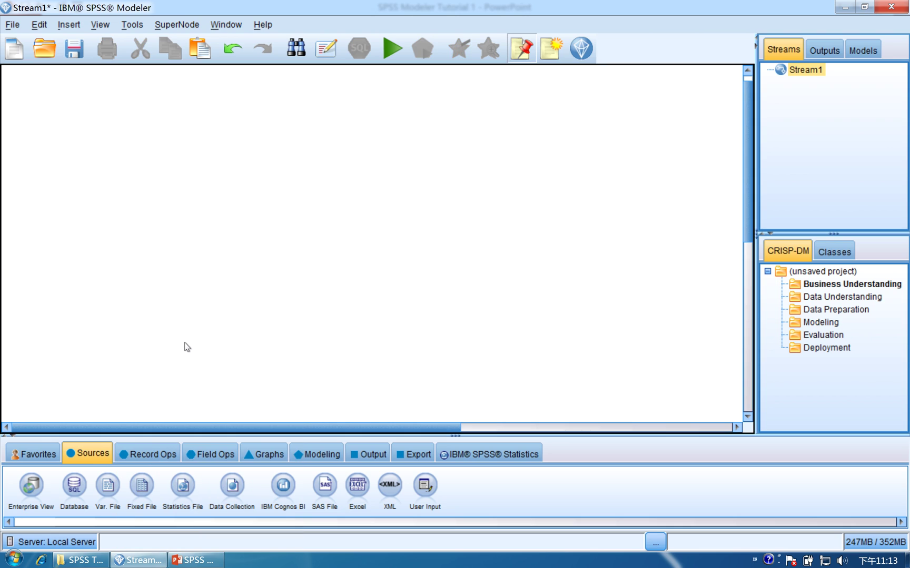
pyautogui.click(192, 560)
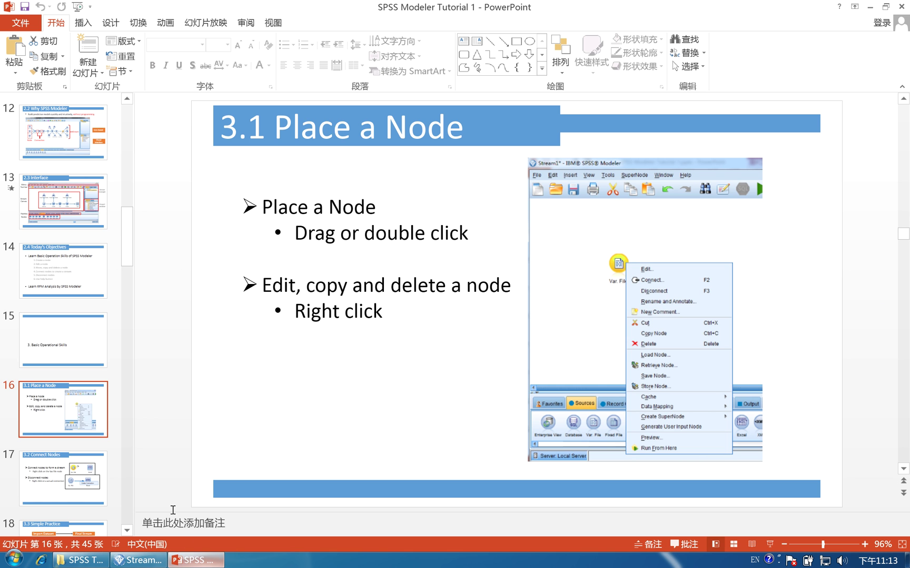
pyautogui.click(71, 479)
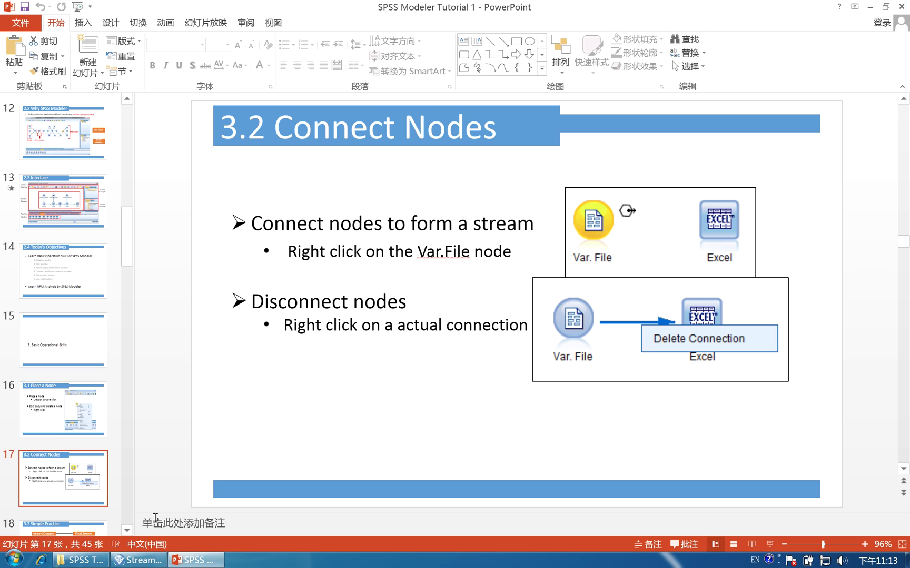
pyautogui.click(149, 560)
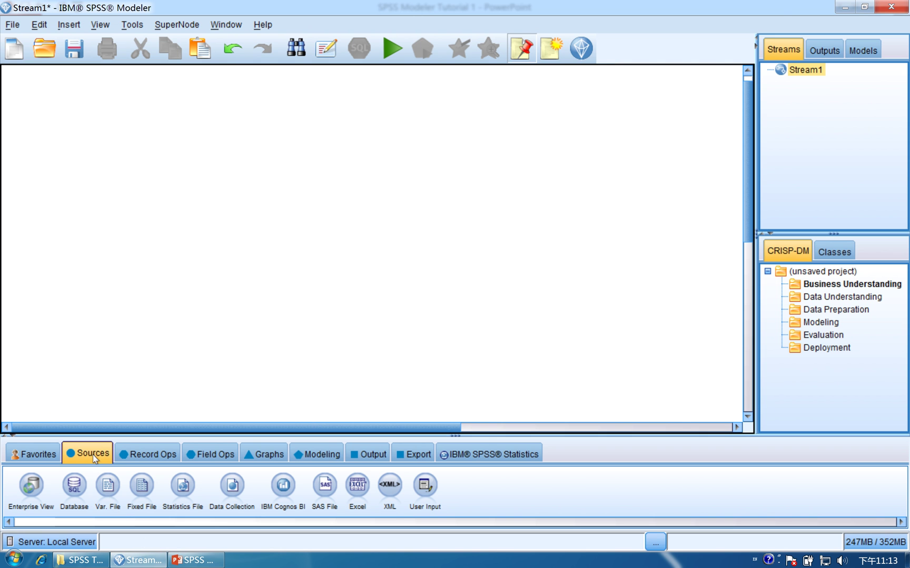
# Step: Place a Var. File source and an Excel export node, and connect Var. File to Excel
pyautogui.moveTo(107, 480); pyautogui.dragTo(112, 241)
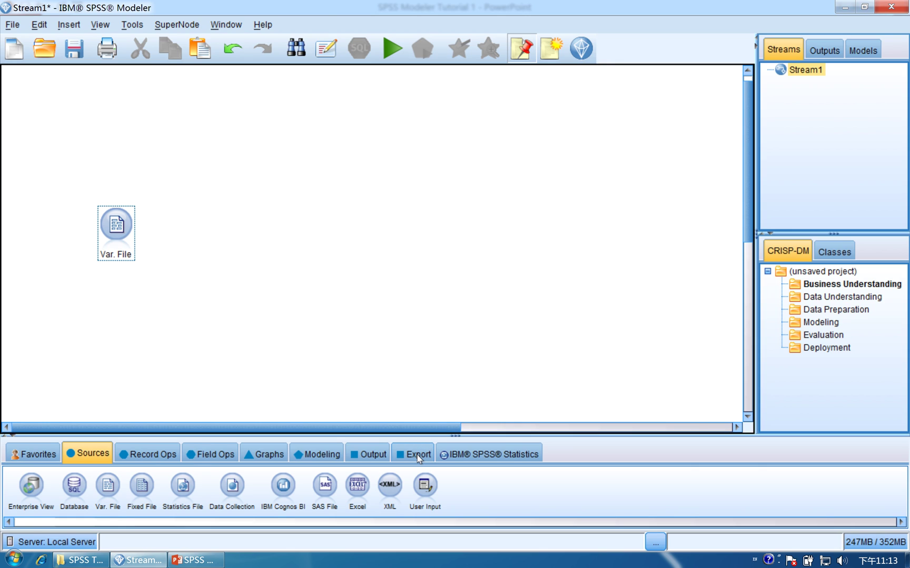
pyautogui.click(418, 456)
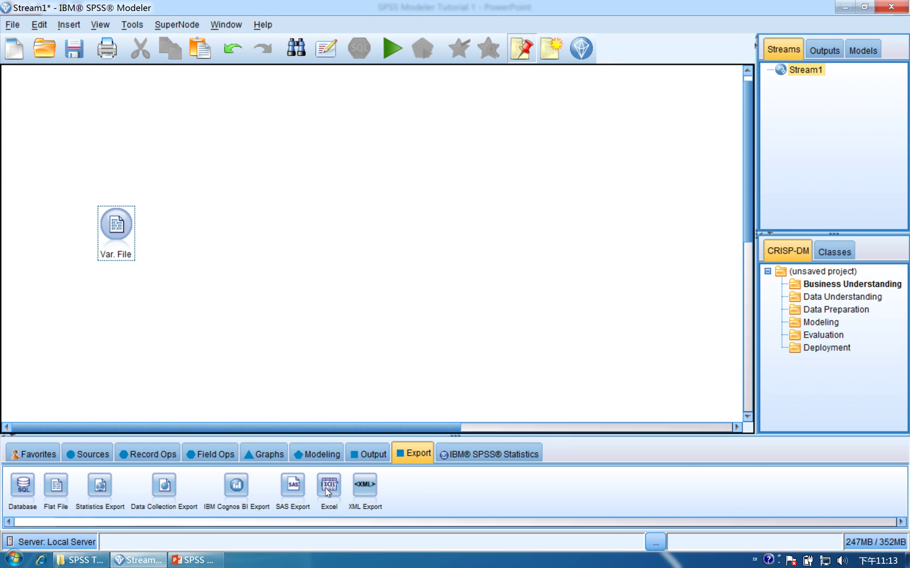
pyautogui.moveTo(327, 492); pyautogui.dragTo(274, 227)
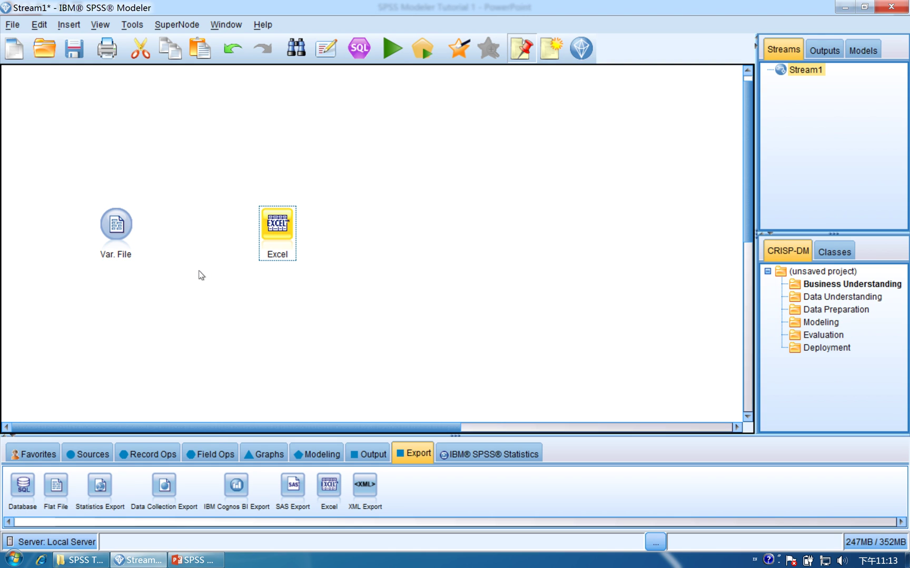
pyautogui.rightClick(128, 226)
pyautogui.click(164, 254)
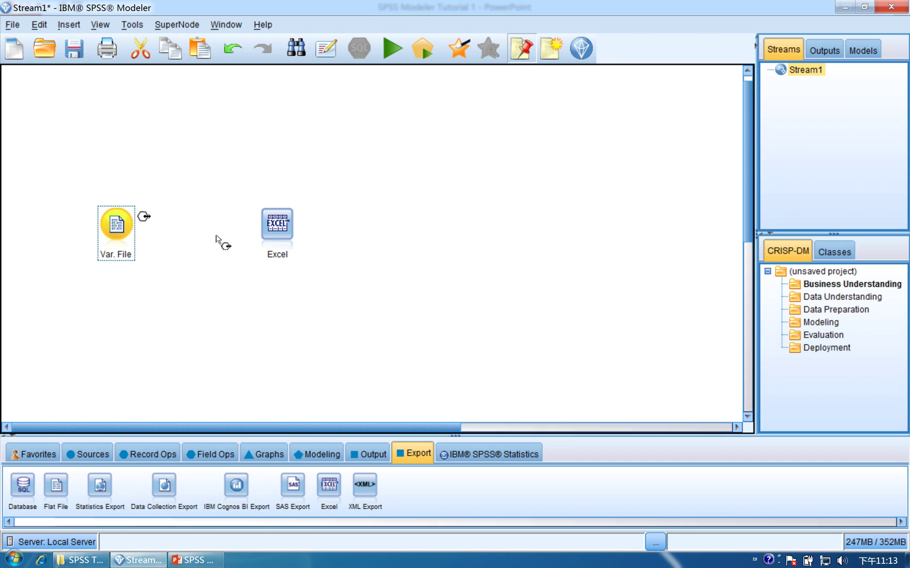
pyautogui.click(272, 231)
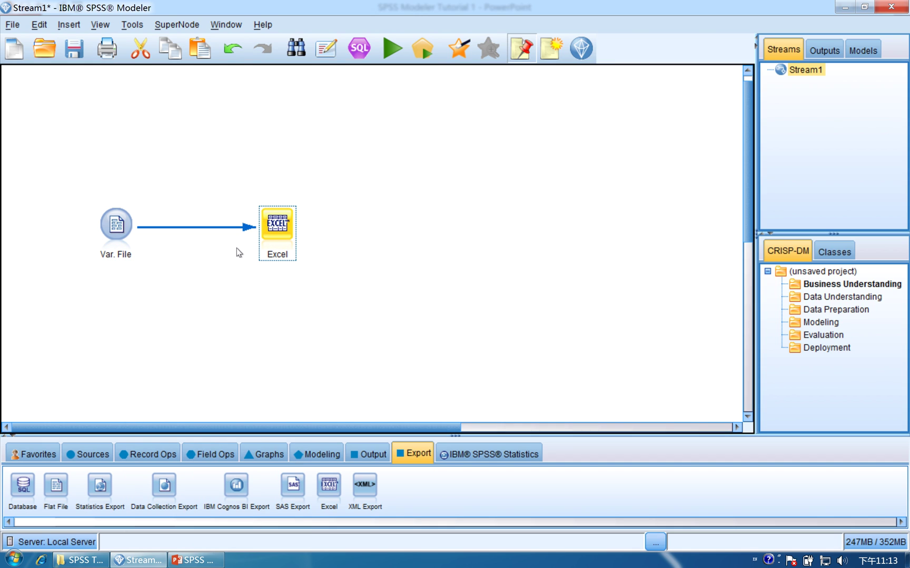
# Step: Move the first Excel node higher and add a second Excel node linked to Var. File
pyautogui.moveTo(269, 228); pyautogui.dragTo(243, 185)
pyautogui.click(253, 270)
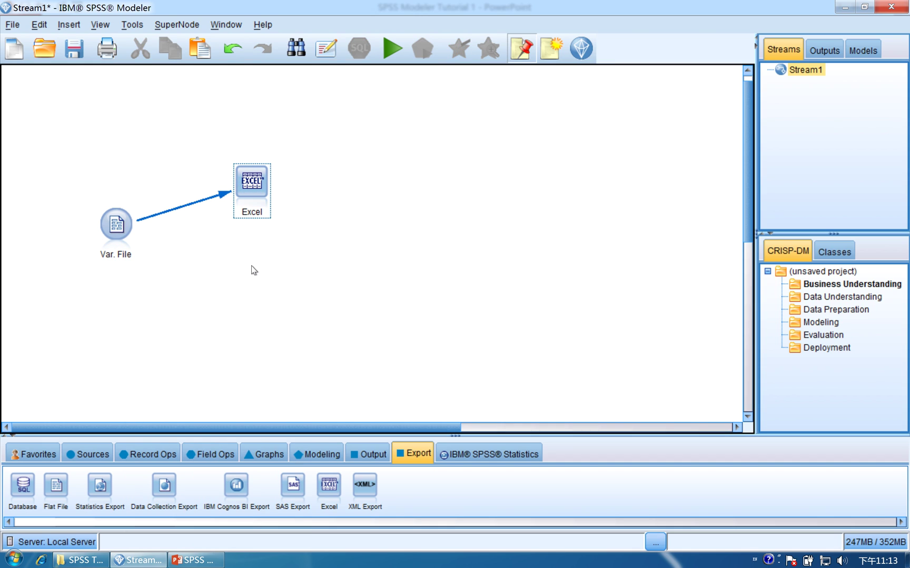
pyautogui.click(109, 225)
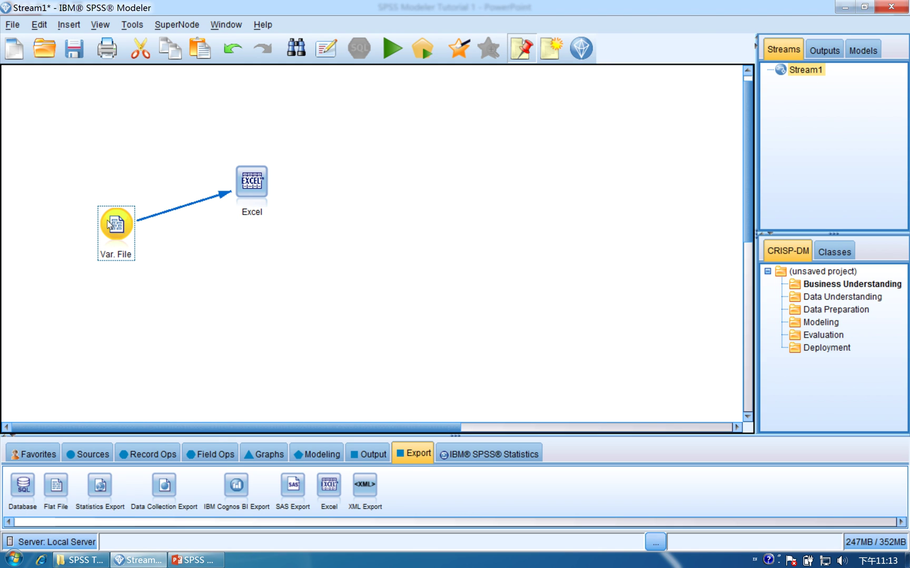
pyautogui.doubleClick(329, 485)
# Step: Position the second Excel node, add a third one lower down, and connect Var. File to it
pyautogui.moveTo(190, 225); pyautogui.dragTo(257, 236)
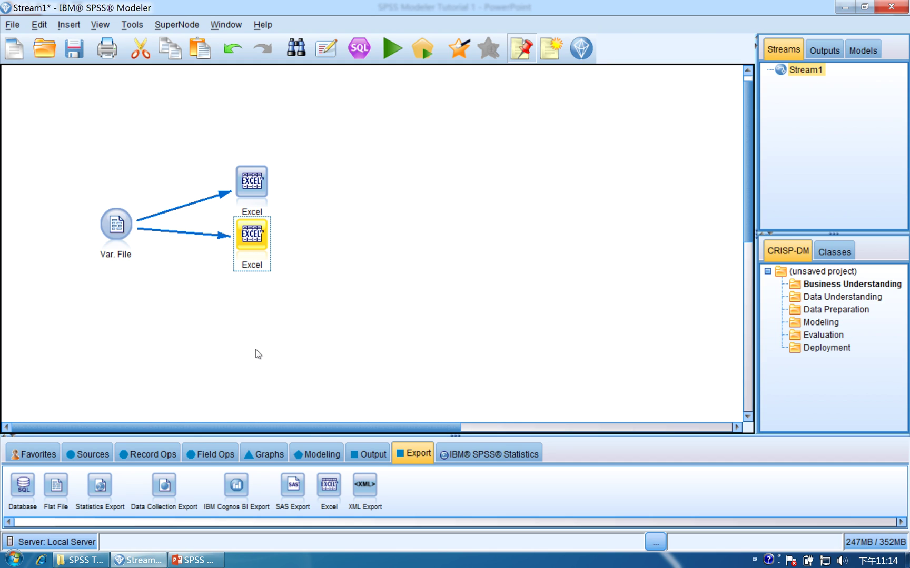
pyautogui.moveTo(335, 489); pyautogui.dragTo(228, 314)
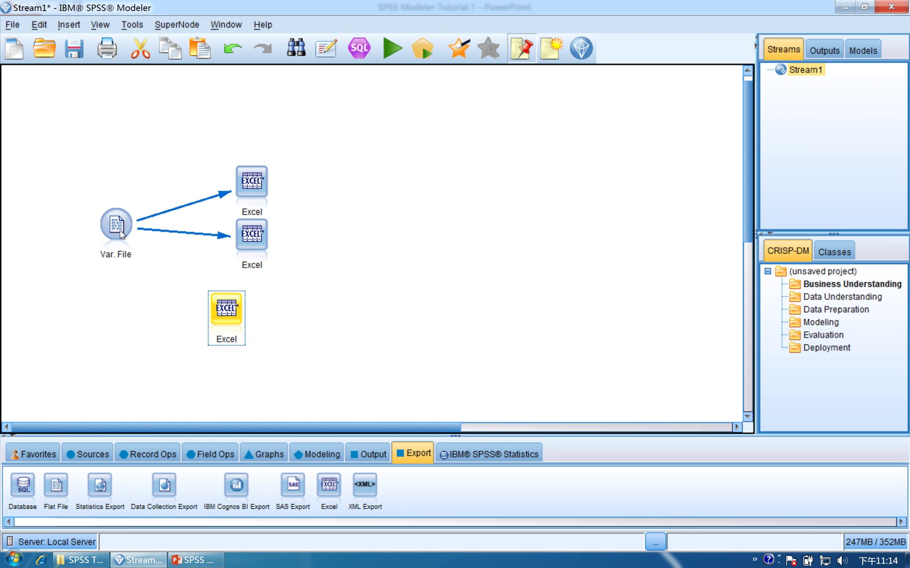
pyautogui.moveTo(120, 235); pyautogui.dragTo(226, 303)
pyautogui.moveTo(356, 379); pyautogui.dragTo(73, 157)
# Step: Show slide 18, 3.3 Simple Practice, then delete all four nodes from the Stream1 canvas
pyautogui.click(195, 560)
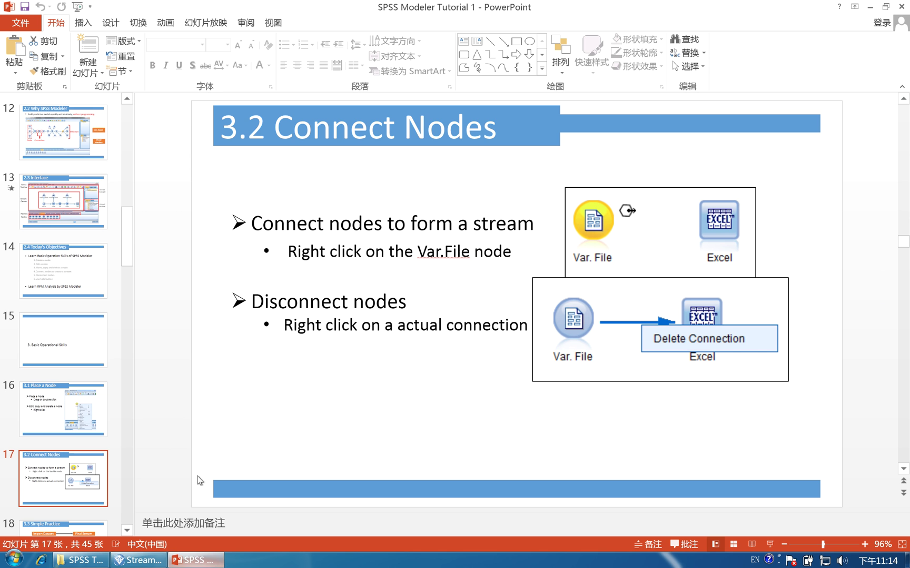
pyautogui.click(71, 524)
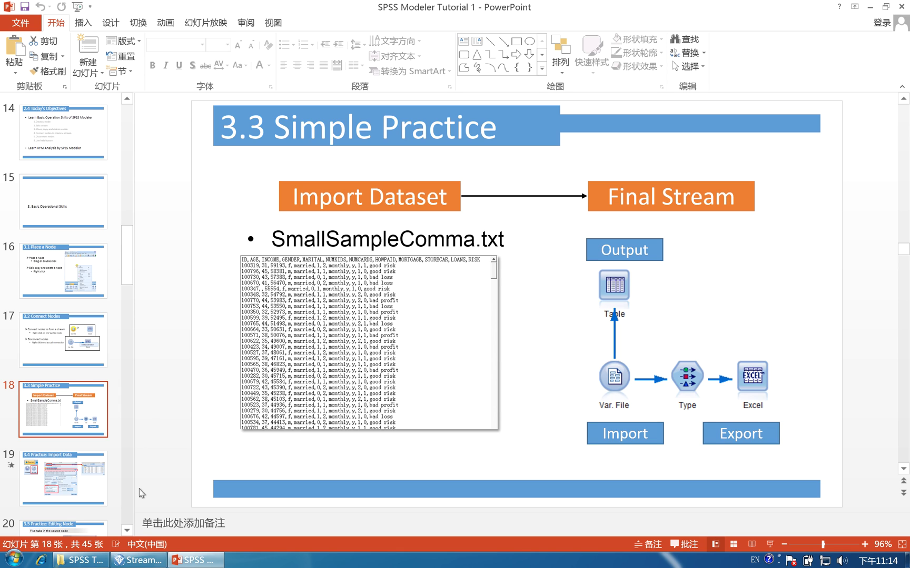
pyautogui.click(149, 563)
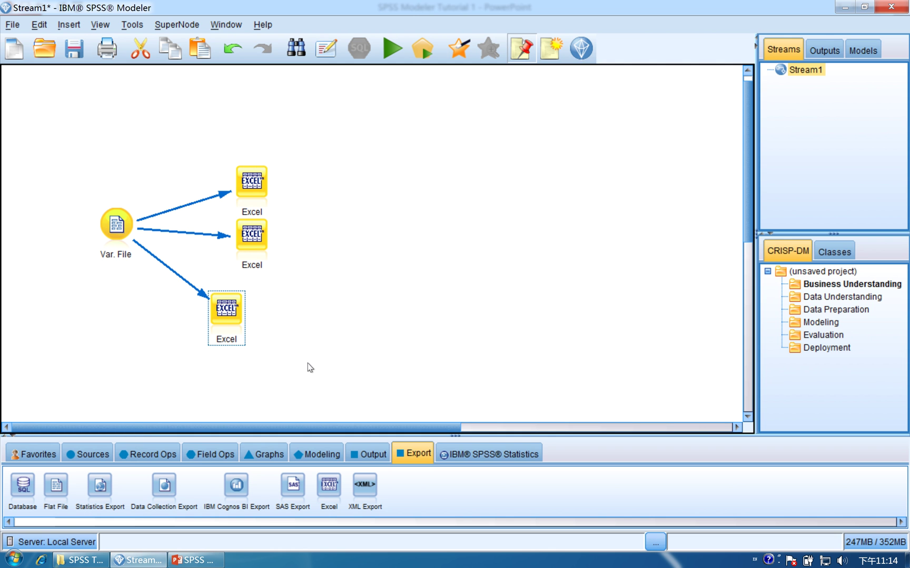
pyautogui.moveTo(349, 383); pyautogui.dragTo(88, 161)
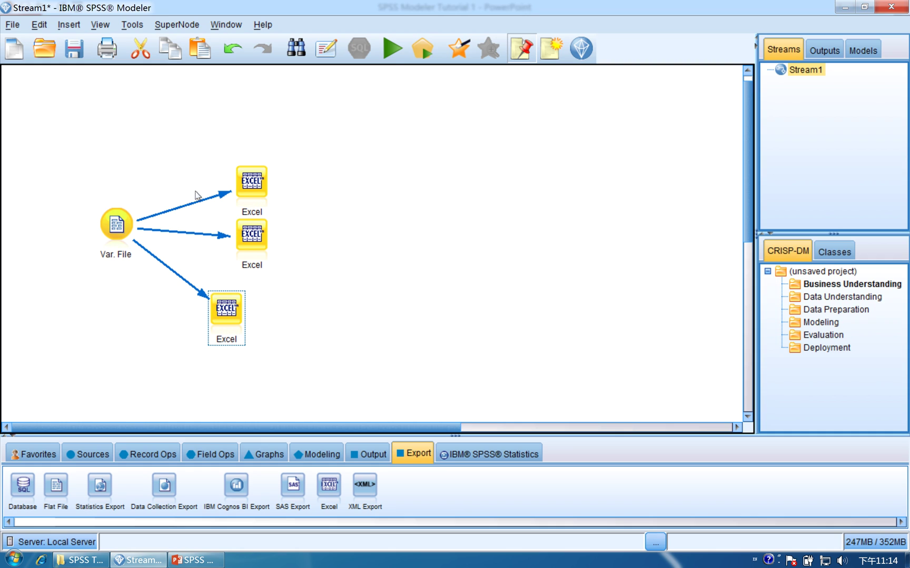
pyautogui.rightClick(257, 192)
pyautogui.click(305, 269)
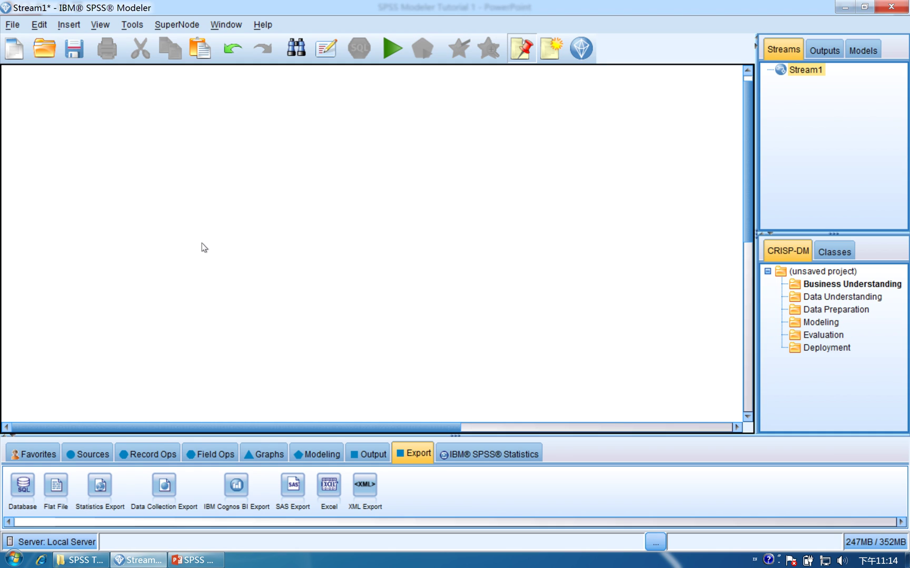
pyautogui.click(99, 453)
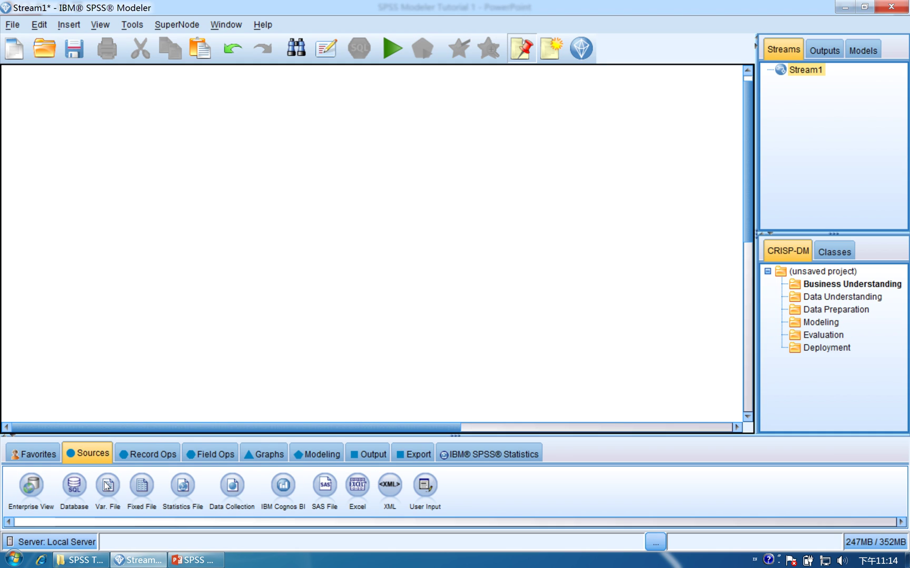
# Step: Add a Var. File source node and point it to SmallSampleComma.txt on the Desktop
pyautogui.moveTo(107, 487); pyautogui.dragTo(114, 226)
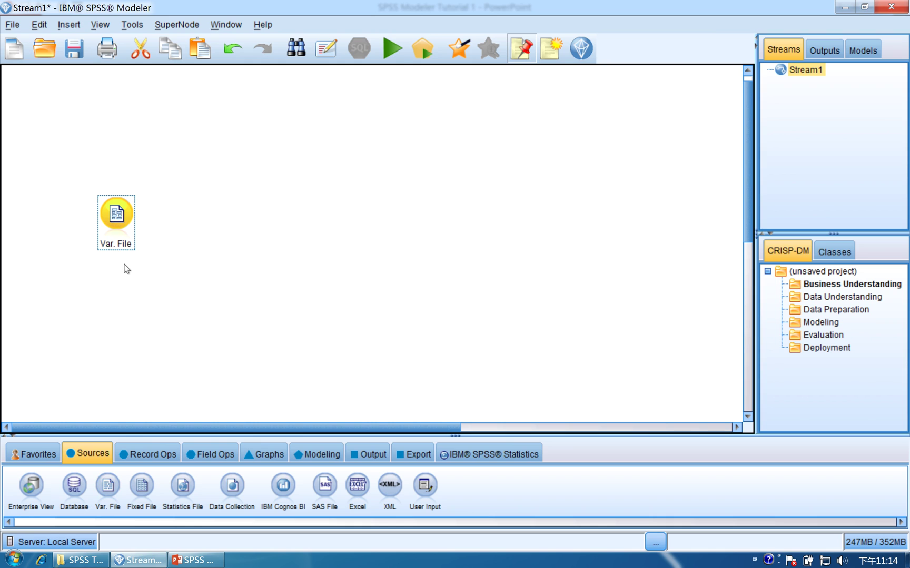
pyautogui.doubleClick(117, 221)
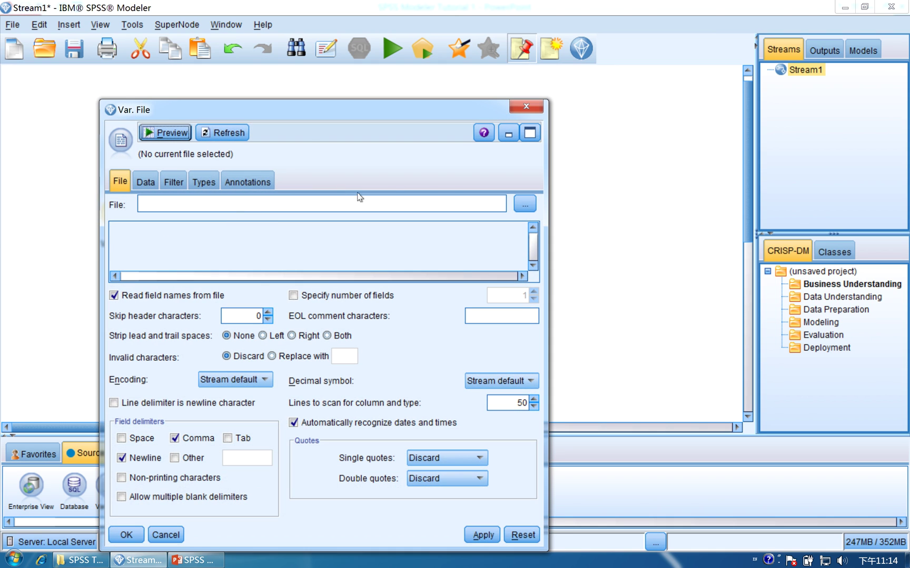
pyautogui.click(528, 207)
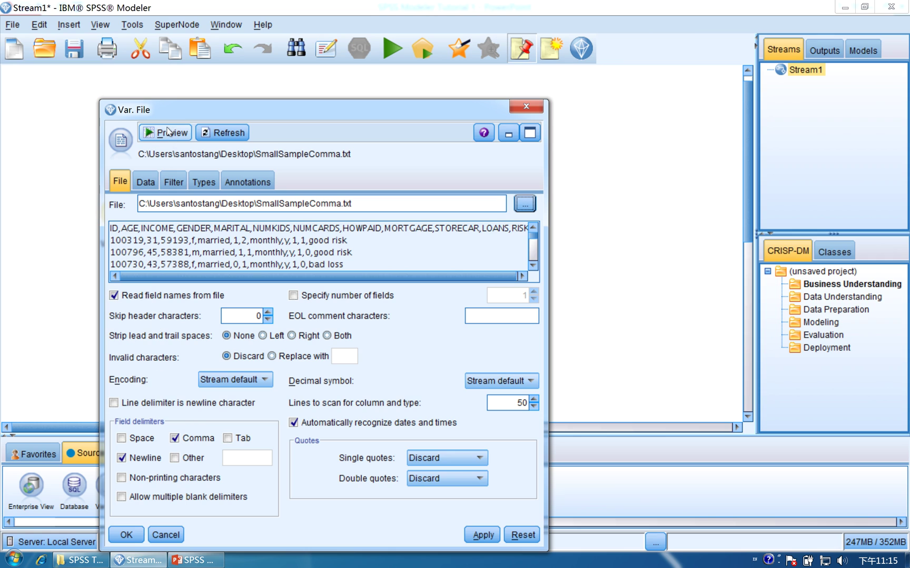
# Step: Preview all 12 columns of SmallSampleComma.txt, then apply and close the source settings
pyautogui.click(167, 133)
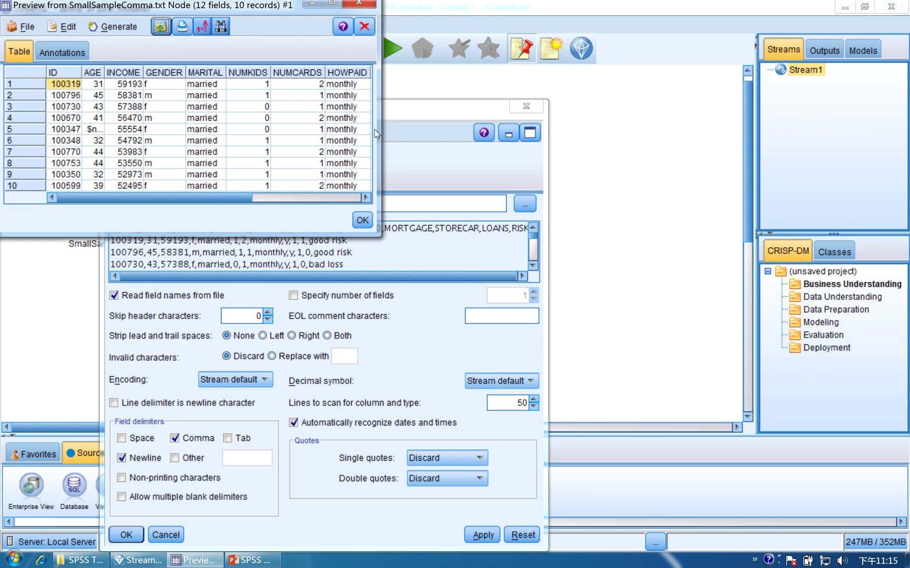
pyautogui.moveTo(378, 132); pyautogui.dragTo(609, 131)
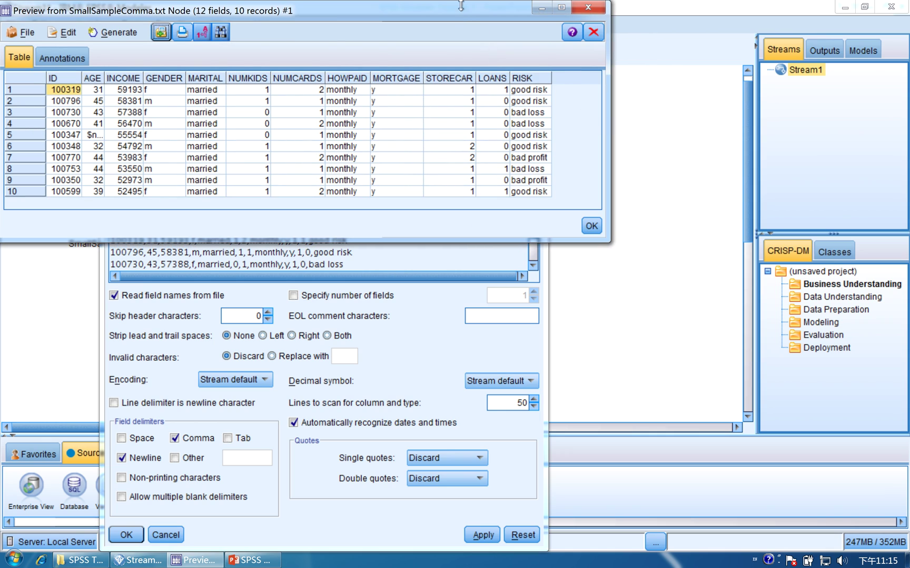
pyautogui.moveTo(461, 18); pyautogui.dragTo(524, 175)
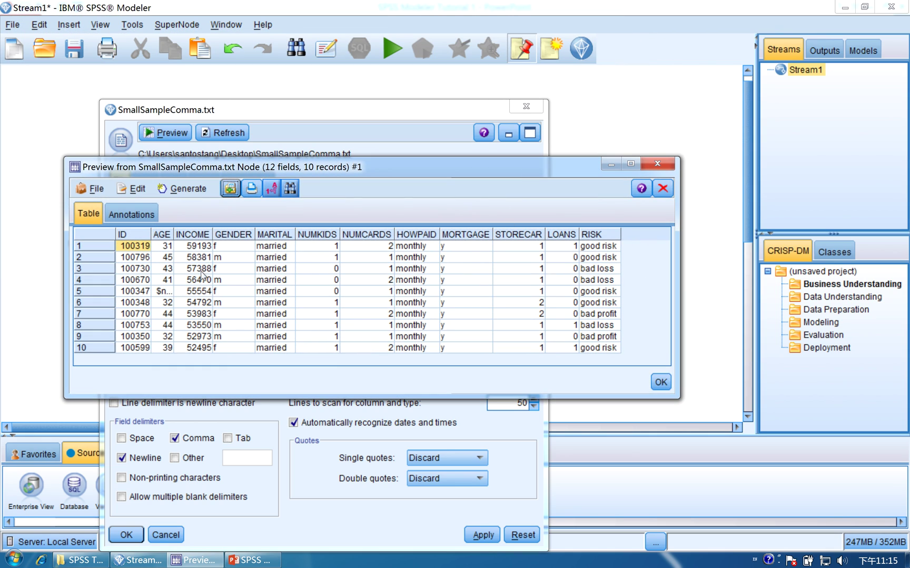
pyautogui.click(661, 382)
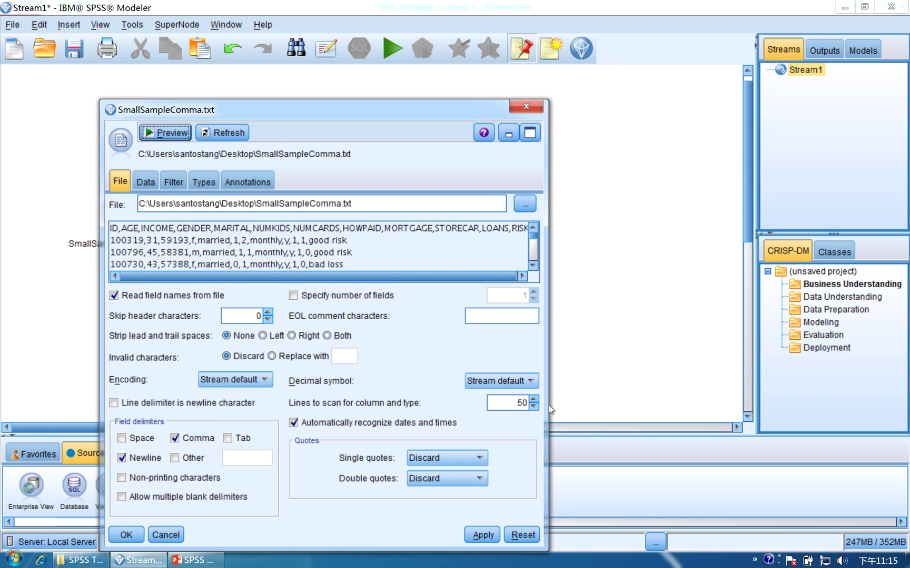
pyautogui.click(478, 536)
pyautogui.click(136, 534)
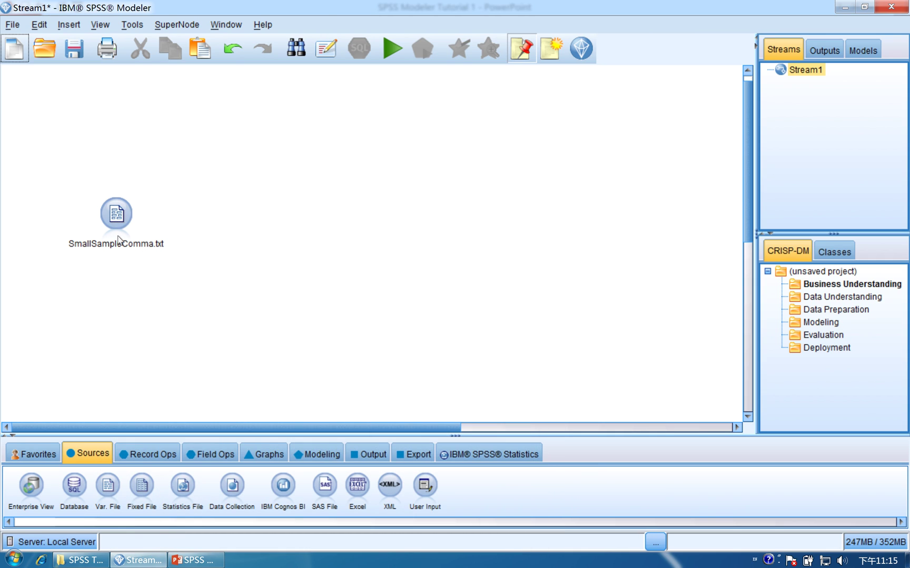
# Step: Show slides 19 and 20 (3.4 Import Data, 3.5 Editing Node), then return to Modeler
pyautogui.click(193, 560)
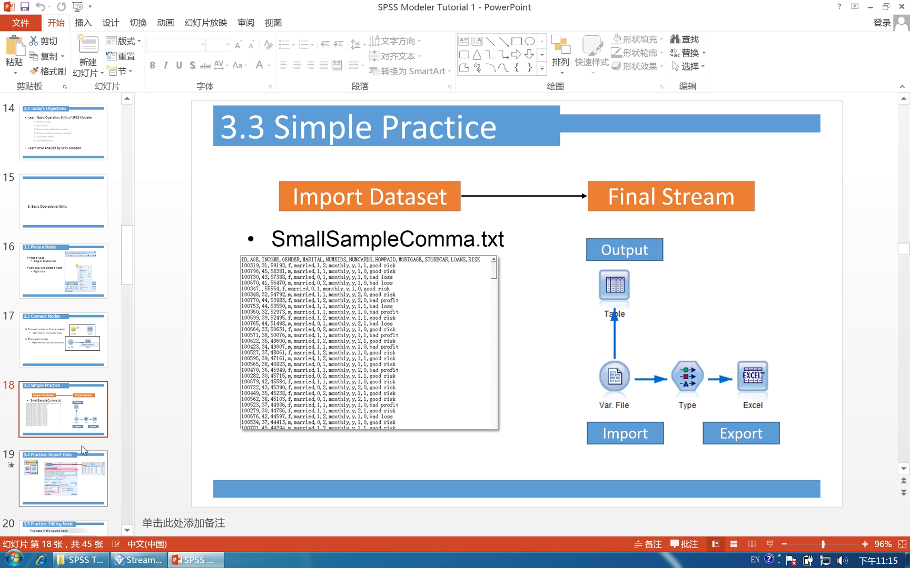
pyautogui.click(77, 480)
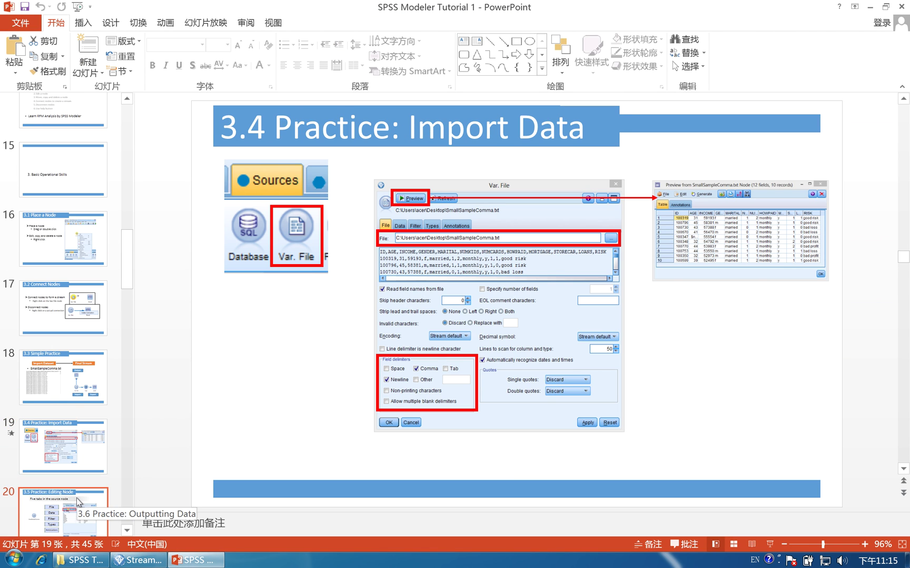
pyautogui.click(77, 496)
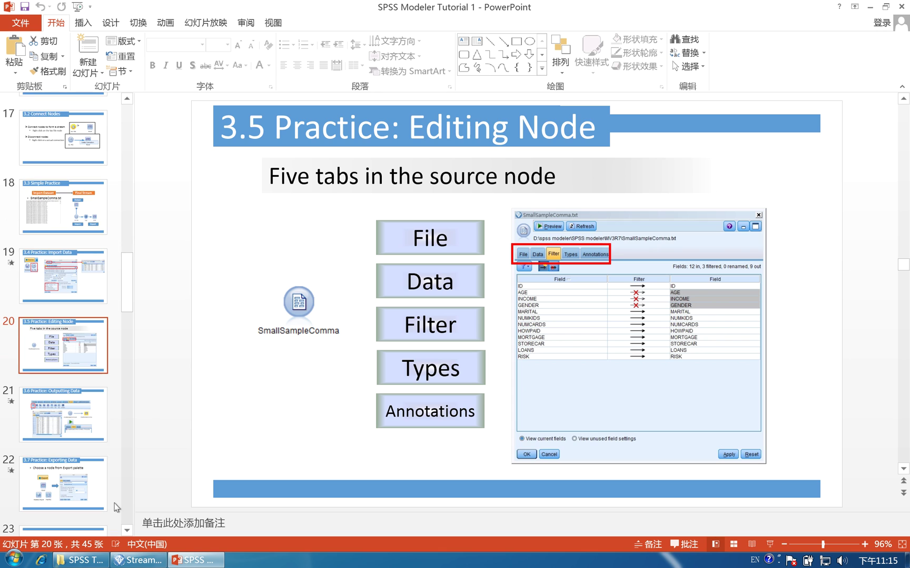
pyautogui.click(153, 562)
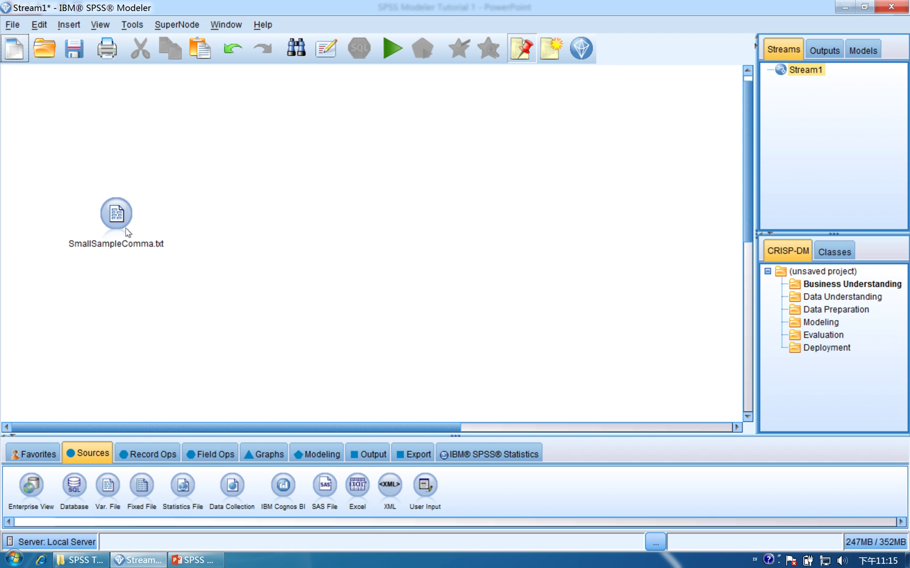
# Step: In the SmallSampleComma.txt node's Data tab, override ID storage as Integer, then remove the override
pyautogui.doubleClick(116, 213)
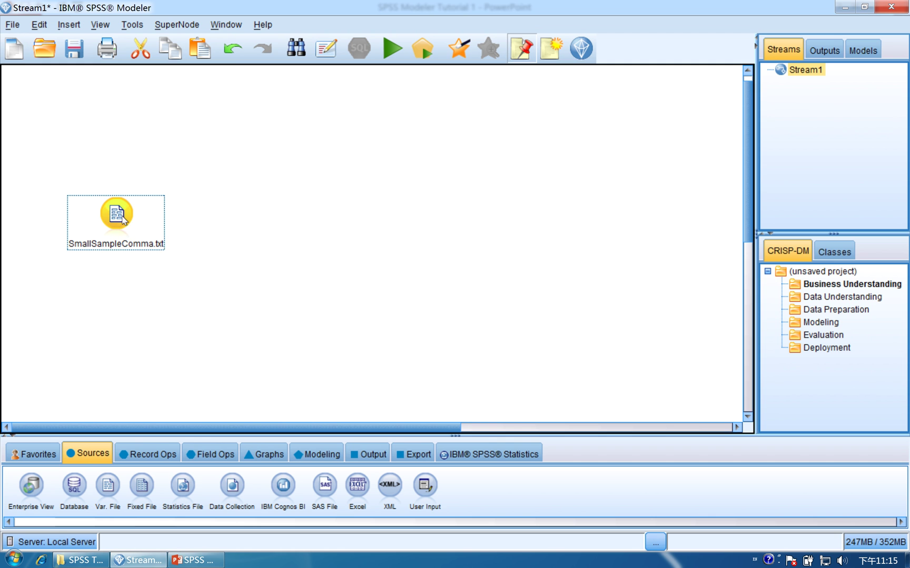
pyautogui.moveTo(262, 120); pyautogui.dragTo(411, 96)
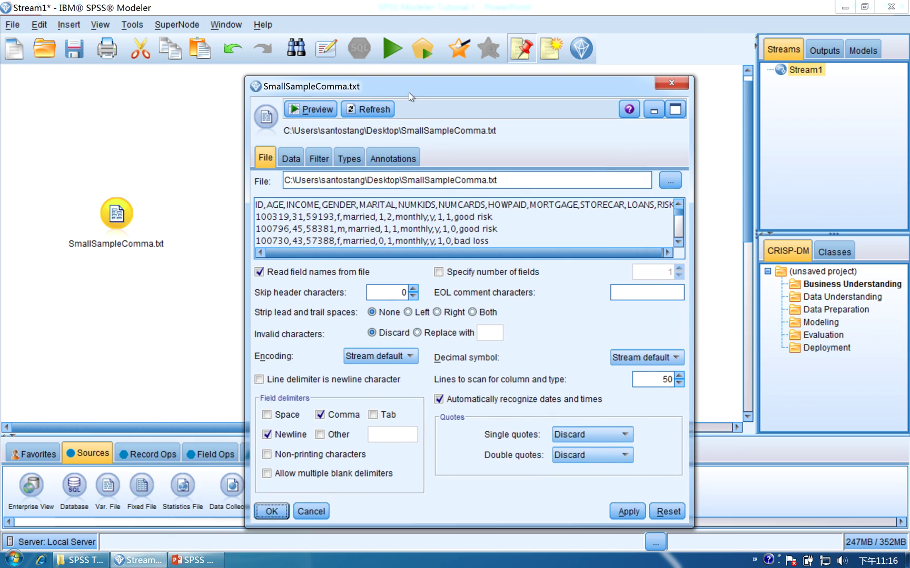
pyautogui.click(289, 159)
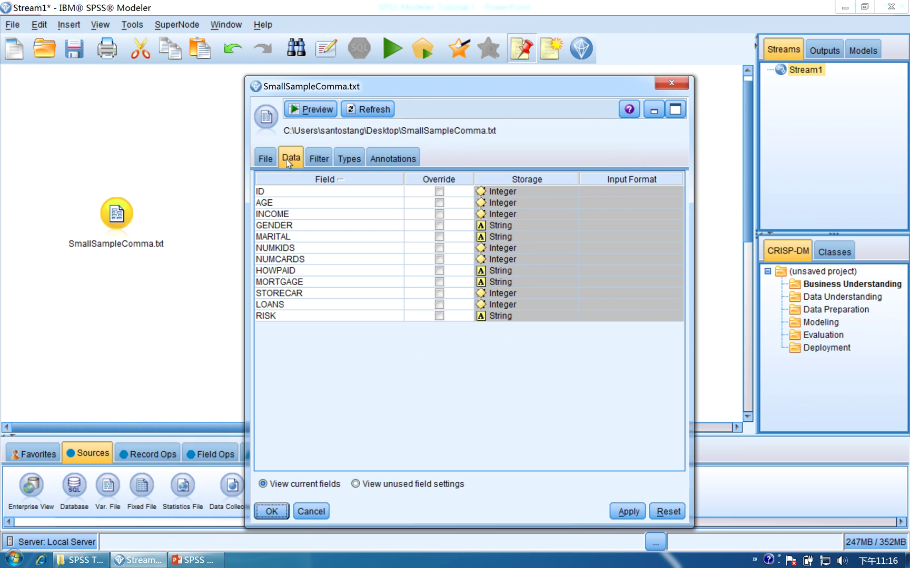
pyautogui.click(439, 192)
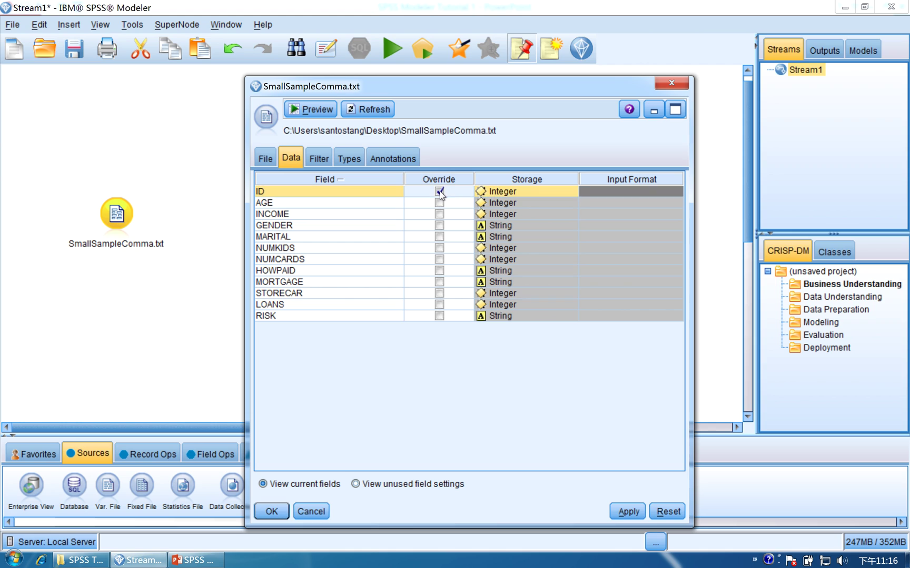
pyautogui.click(526, 193)
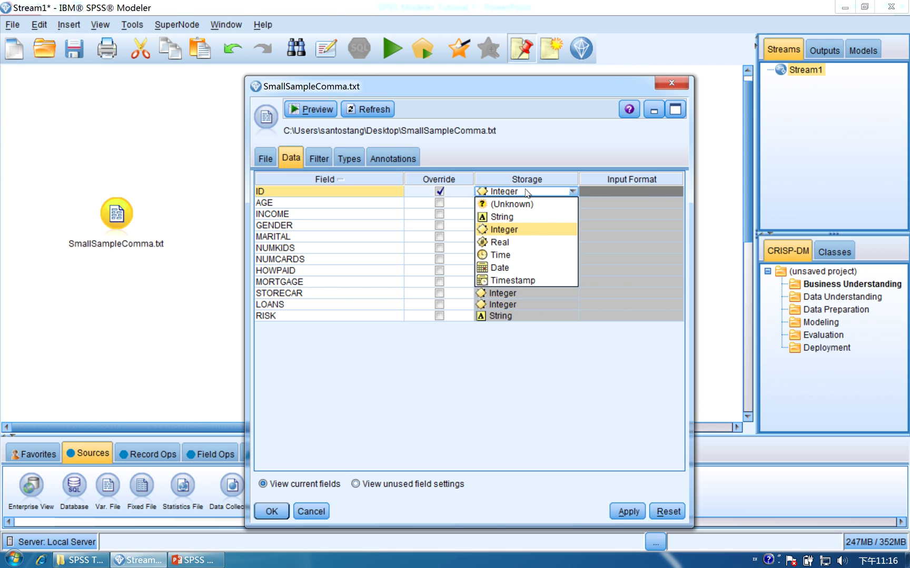
pyautogui.click(504, 229)
pyautogui.click(439, 192)
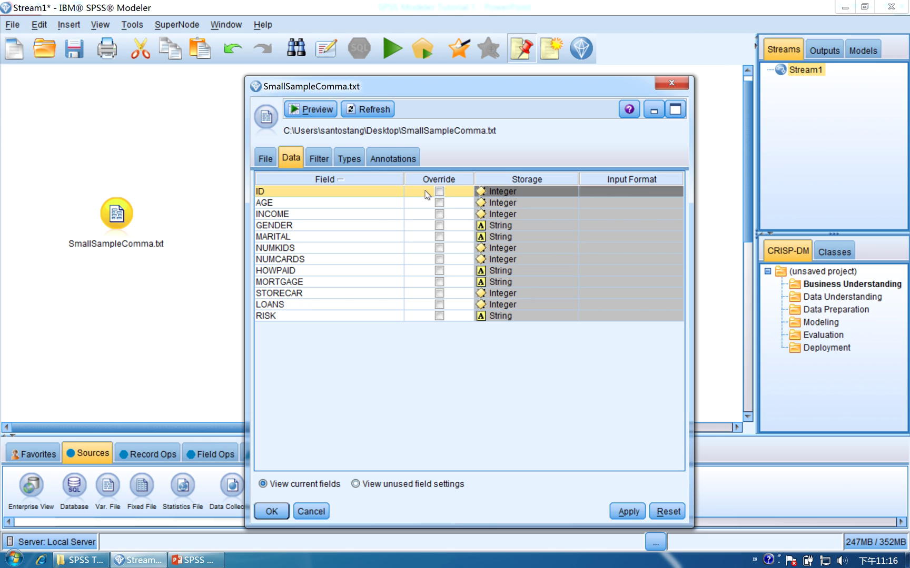
# Step: Exclude AGE, INCOME and GENDER in the source node's Filter tab
pyautogui.click(316, 159)
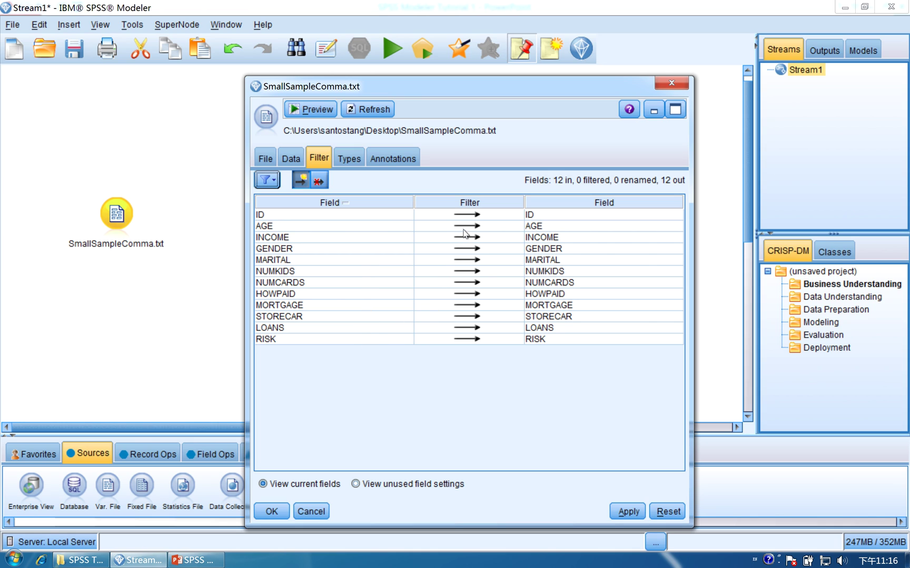
pyautogui.click(464, 226)
pyautogui.click(465, 237)
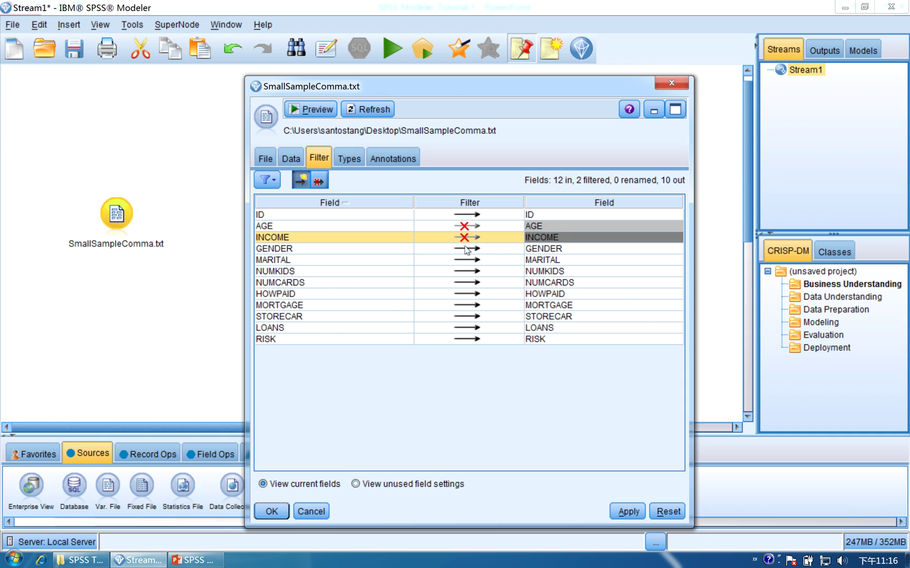
pyautogui.click(465, 248)
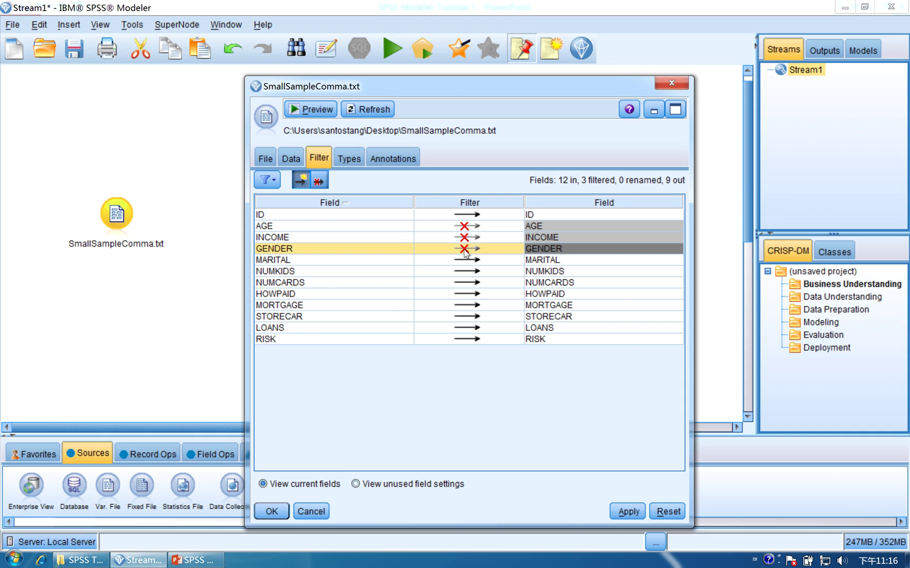
# Step: Let GENDER, INCOME and AGE pass through again, then review each field's measurement and role
pyautogui.click(465, 248)
pyautogui.click(465, 237)
pyautogui.click(465, 227)
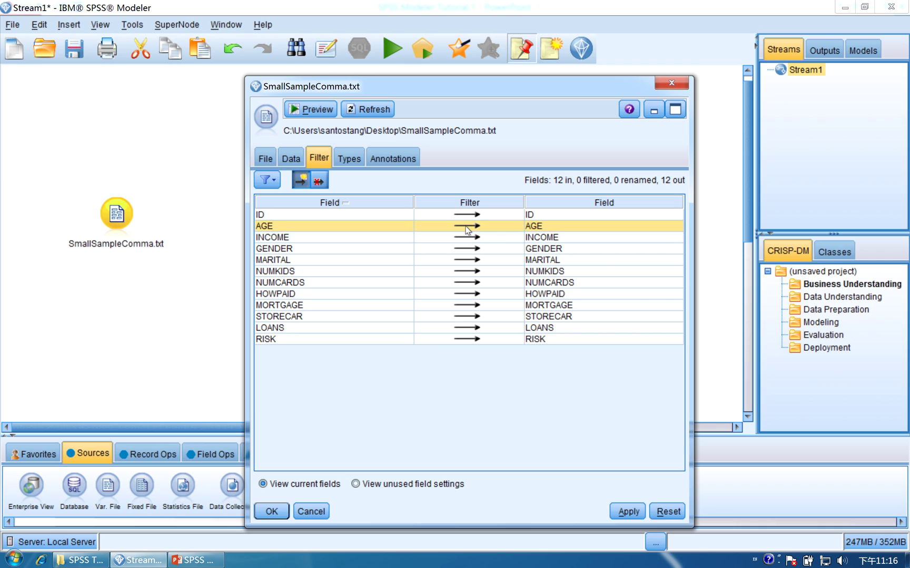
pyautogui.click(351, 163)
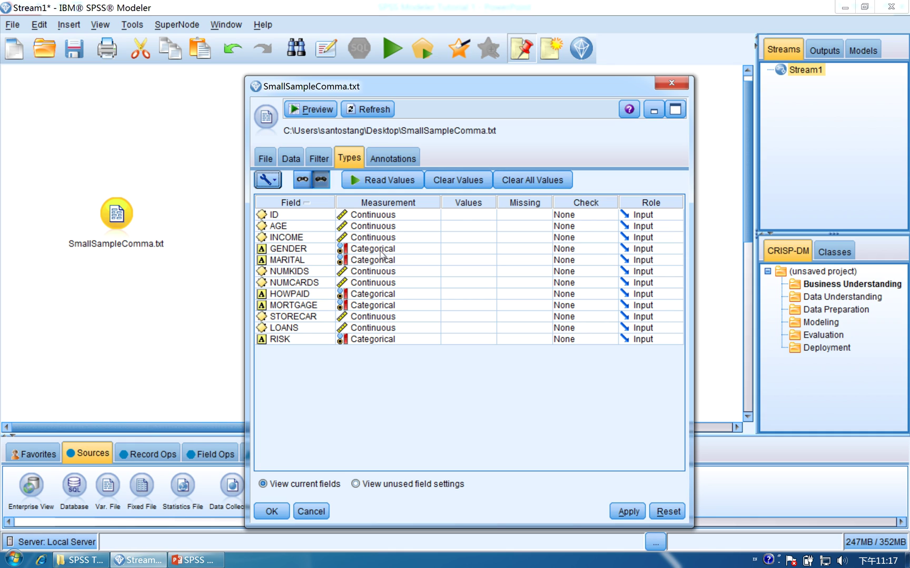
pyautogui.click(381, 162)
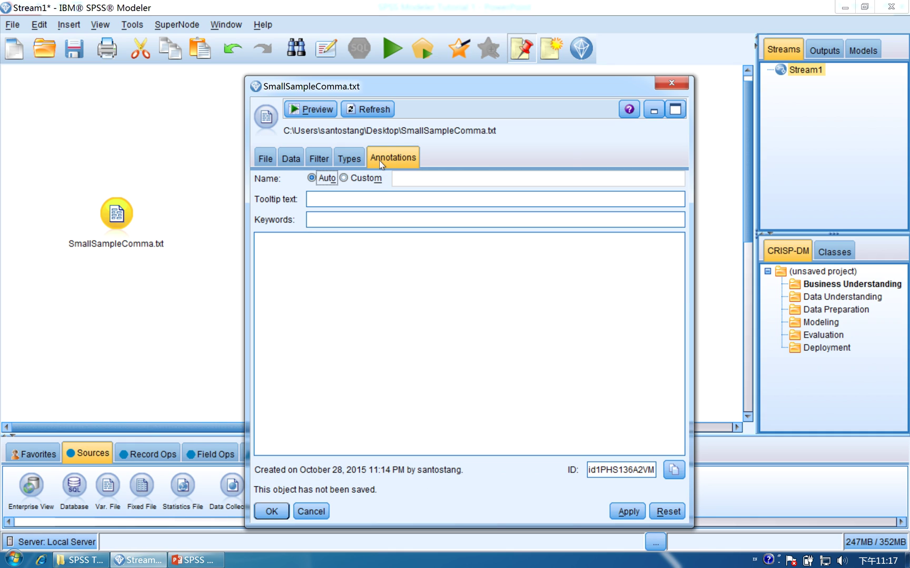
# Step: Give the source node the custom name SmallData, apply it and close its settings
pyautogui.click(344, 179)
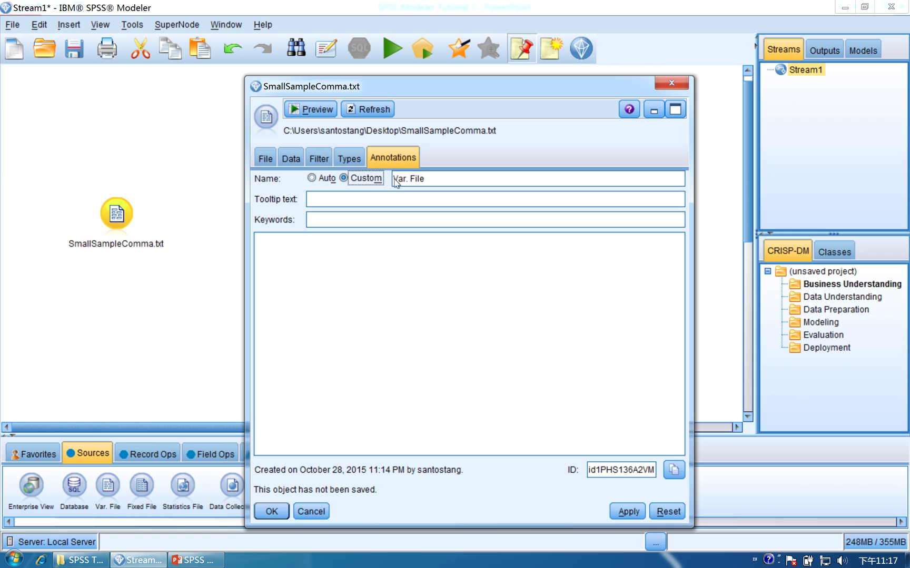
pyautogui.tripleClick(420, 179)
pyautogui.click(436, 178)
pyautogui.moveTo(436, 178); pyautogui.dragTo(358, 178)
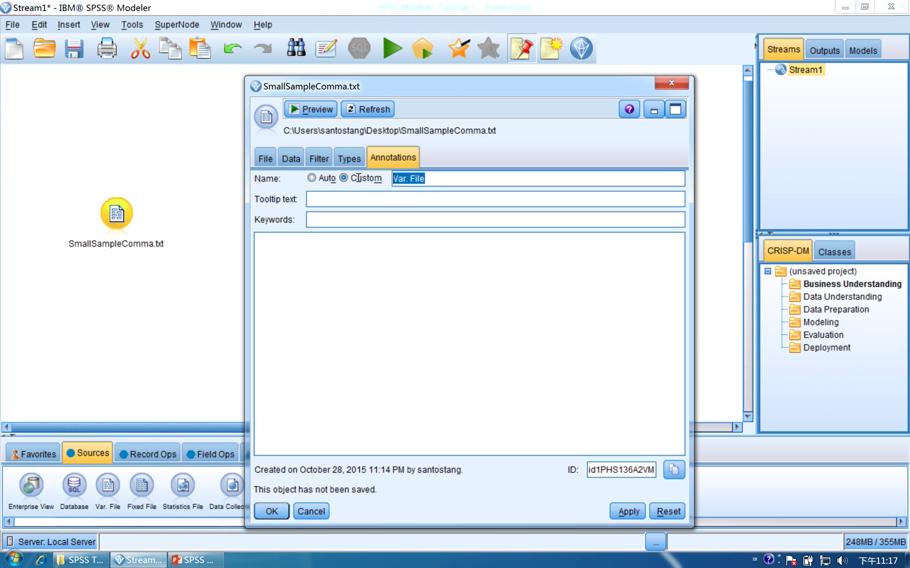
pyautogui.press('BackSpace')
pyautogui.write('SmallData')
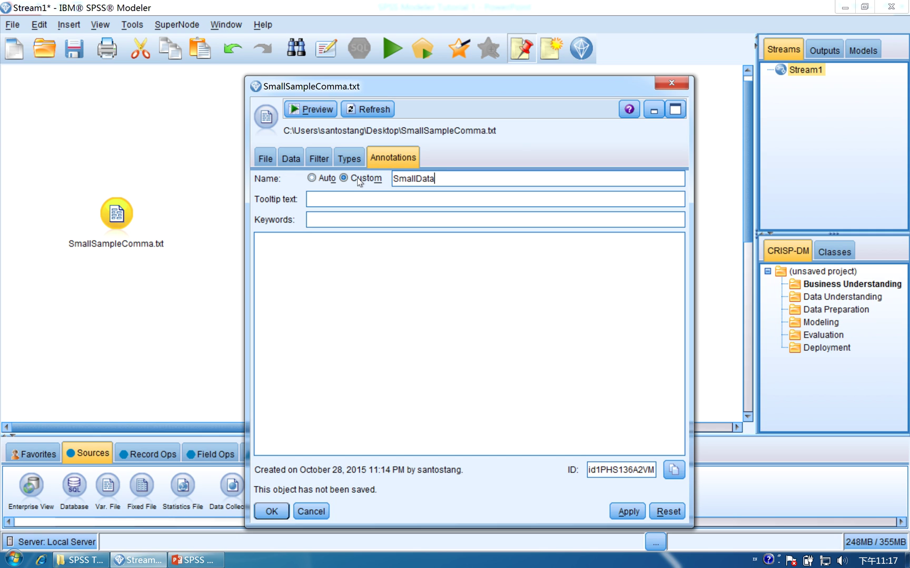
pyautogui.click(628, 513)
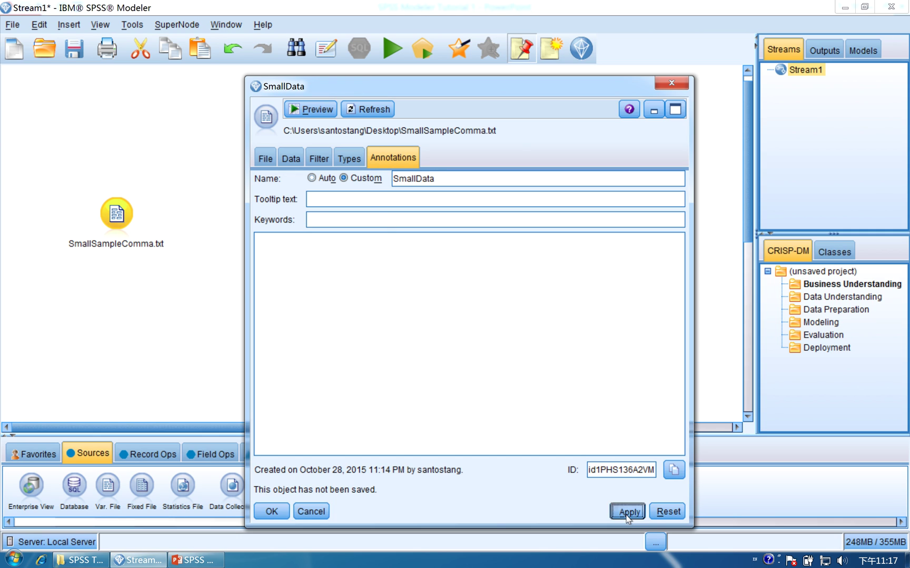
pyautogui.click(263, 513)
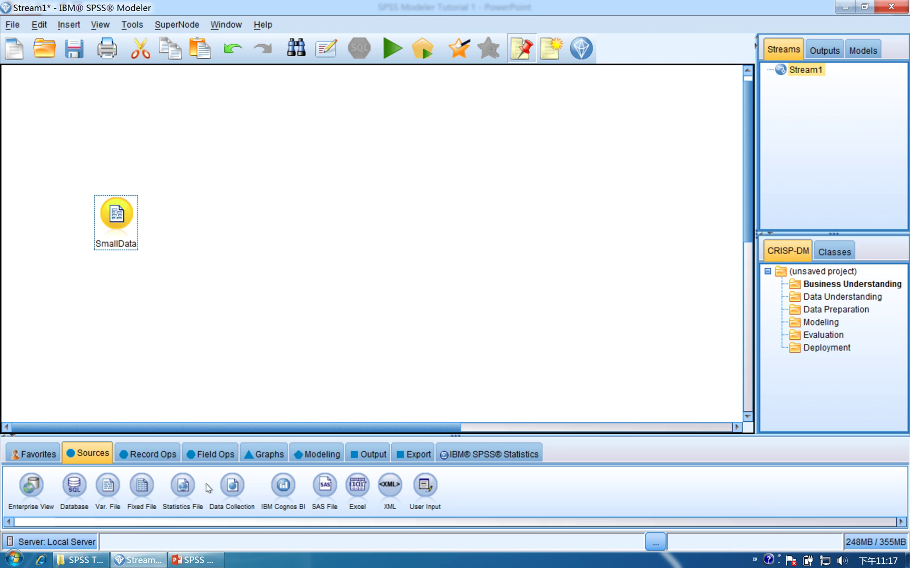
# Step: Glance at the 3.6 Practice: Outputting Data slide, then return to the Modeler stream
pyautogui.click(205, 561)
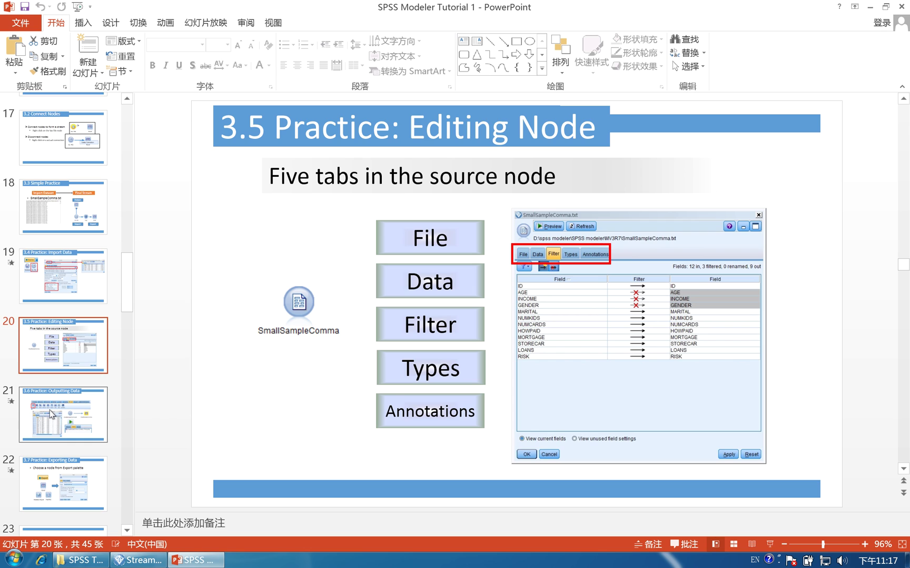
pyautogui.click(58, 421)
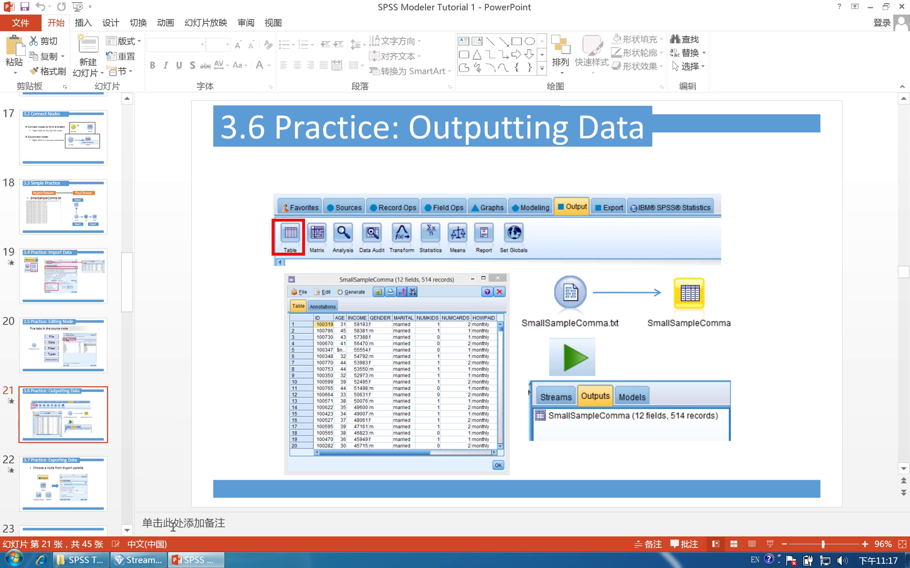
pyautogui.click(137, 562)
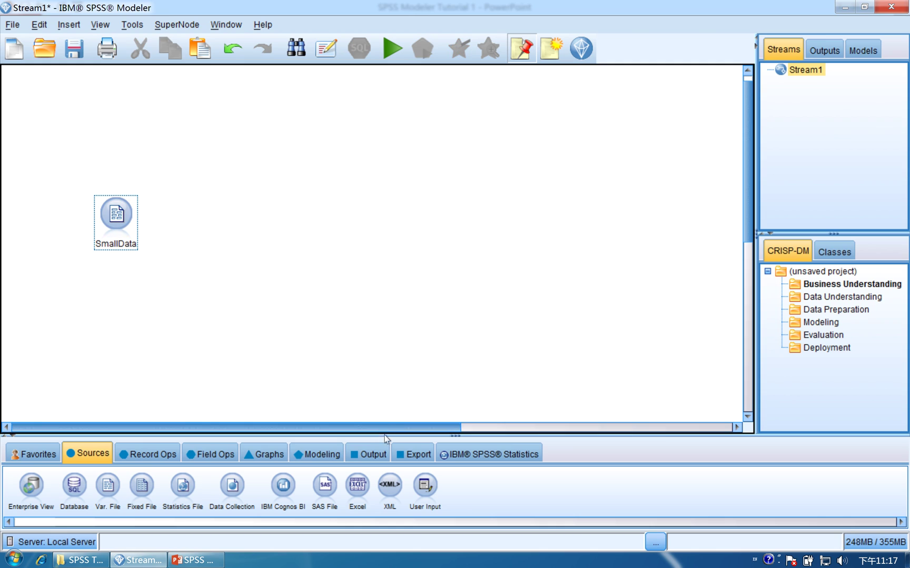
# Step: Add a Table node linked from SmallData and run it to list 12 fields and 514 records
pyautogui.click(371, 454)
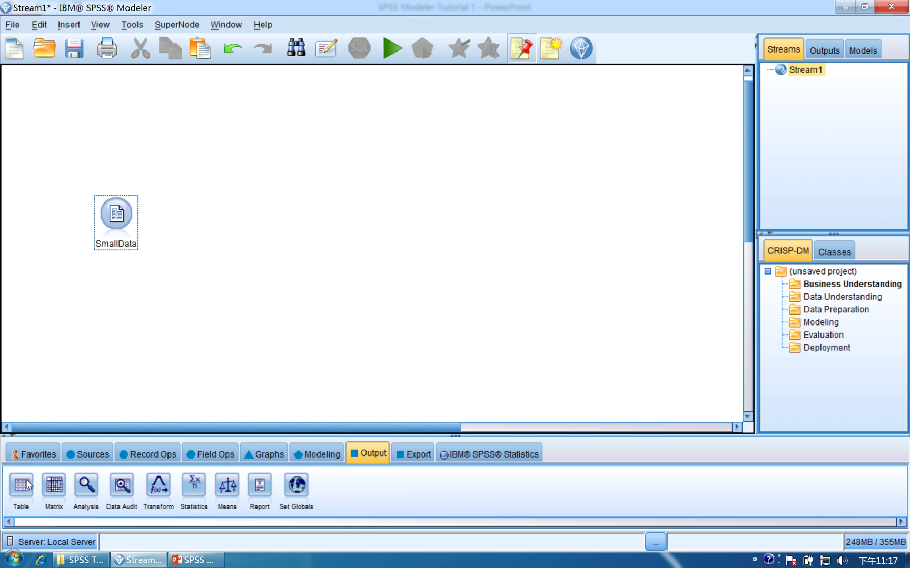
pyautogui.moveTo(27, 485); pyautogui.dragTo(243, 217)
pyautogui.rightClick(129, 218)
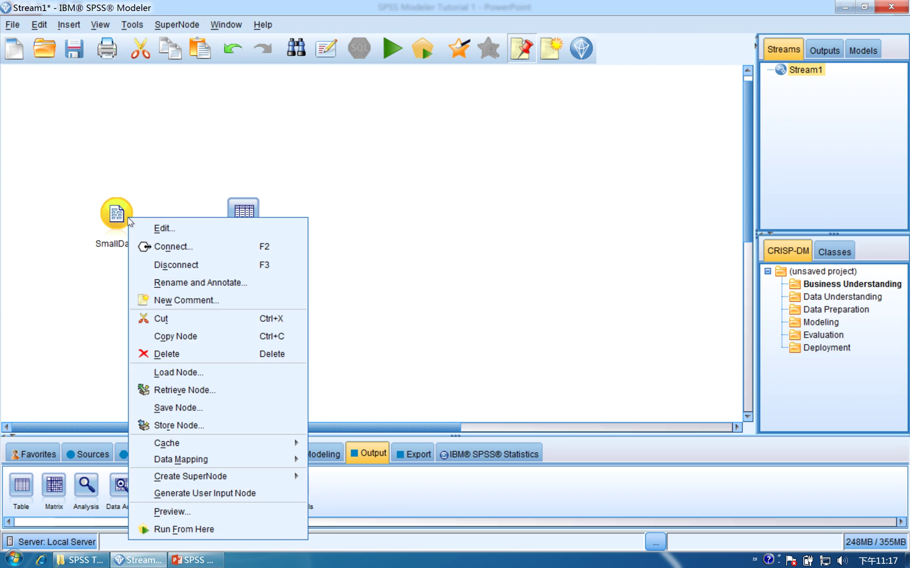
pyautogui.click(157, 247)
pyautogui.click(245, 214)
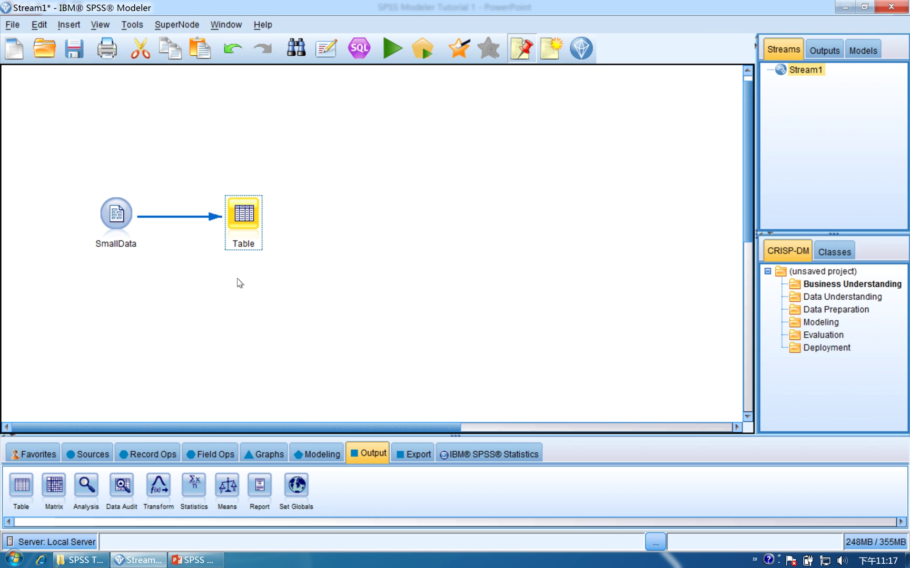
pyautogui.doubleClick(245, 219)
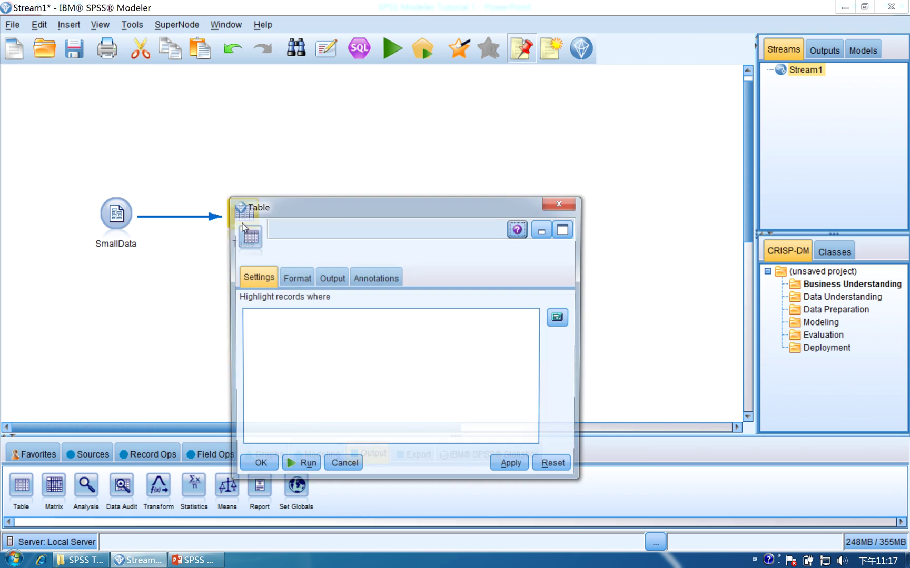
pyautogui.click(298, 467)
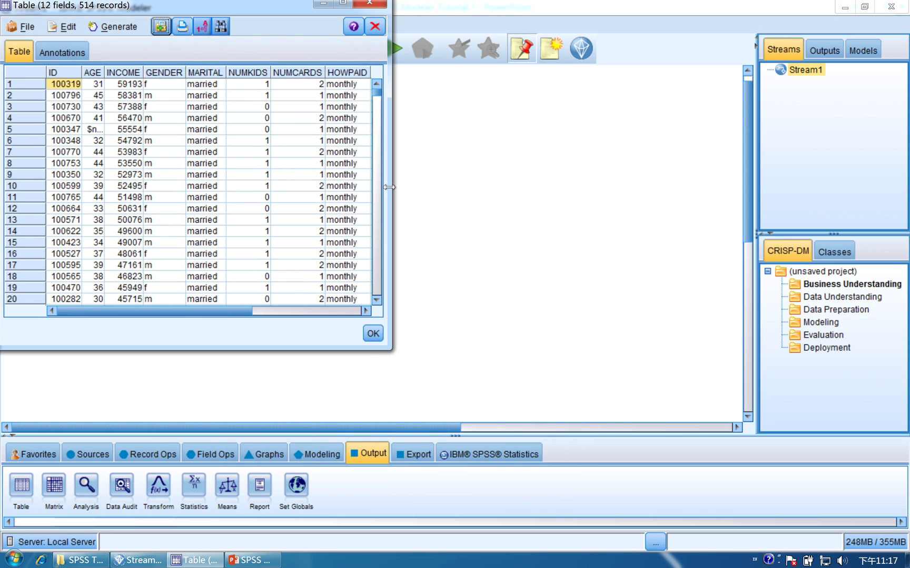
pyautogui.moveTo(392, 187); pyautogui.dragTo(634, 90)
# Step: Close the table output and move the Table node directly above SmallData
pyautogui.moveTo(320, 16); pyautogui.dragTo(418, 105)
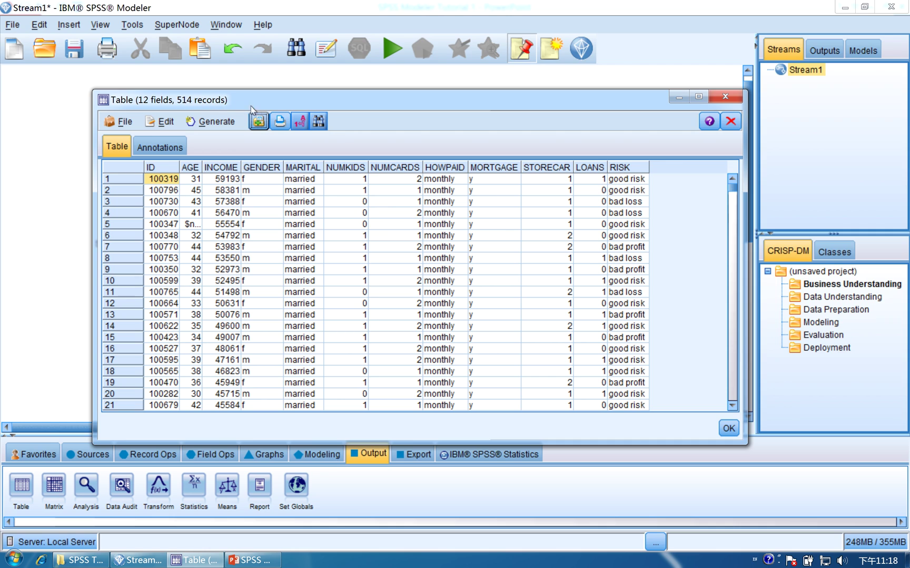
pyautogui.click(728, 428)
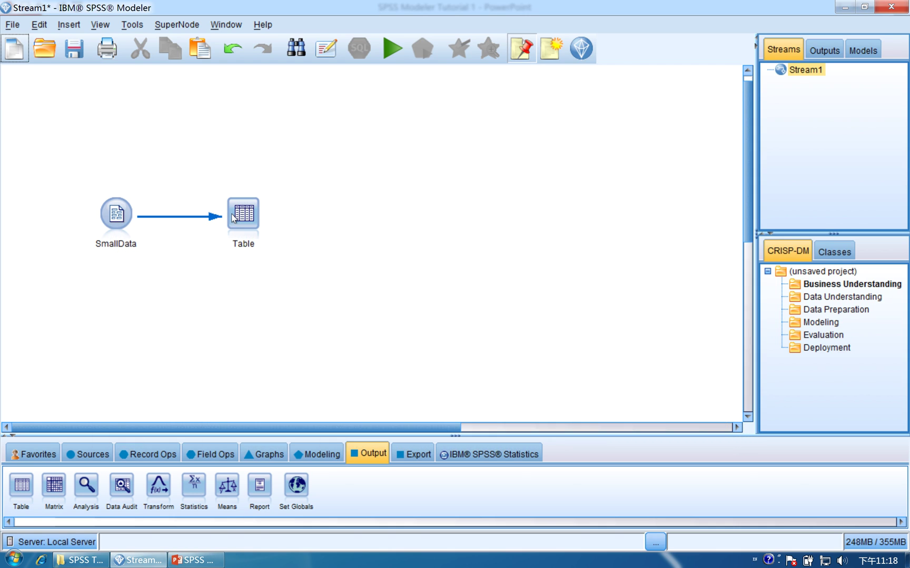
pyautogui.moveTo(235, 219); pyautogui.dragTo(107, 133)
pyautogui.click(217, 260)
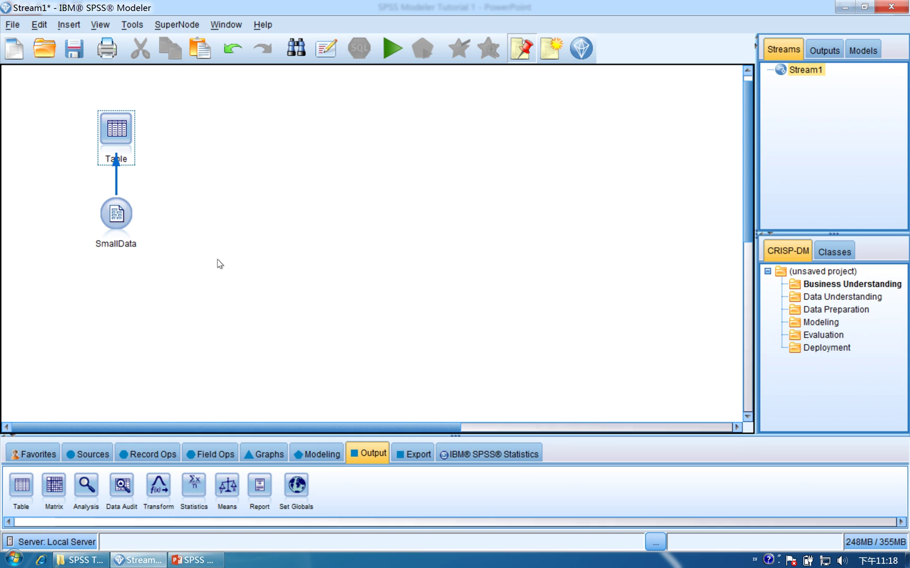
# Step: Place an Excel export node right of SmallData and connect SmallData to it
pyautogui.click(425, 455)
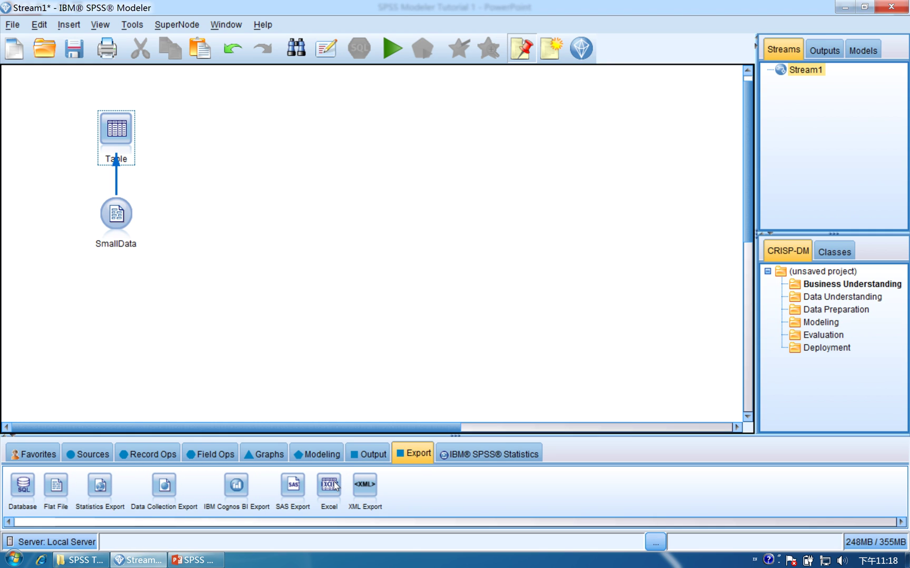
pyautogui.moveTo(333, 485); pyautogui.dragTo(296, 264)
pyautogui.moveTo(257, 217); pyautogui.dragTo(259, 218)
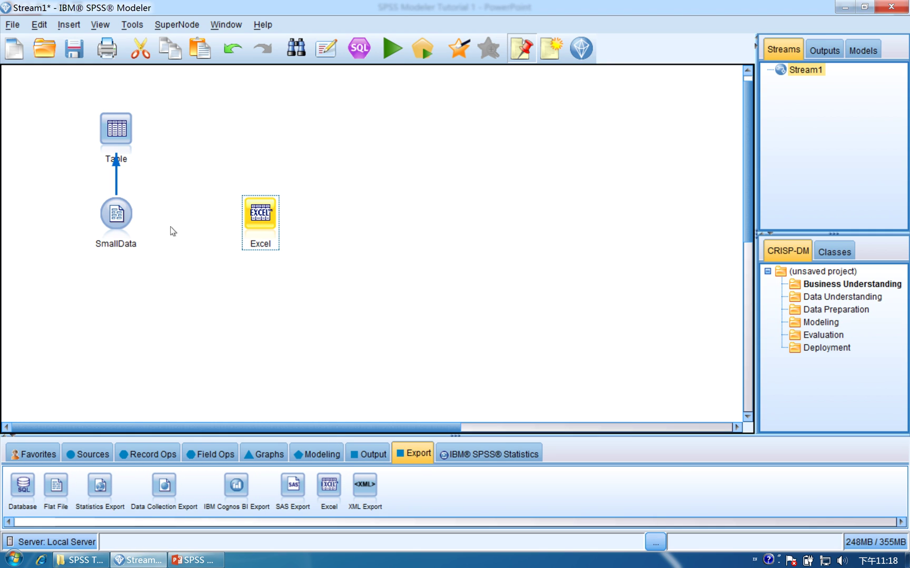
pyautogui.rightClick(123, 213)
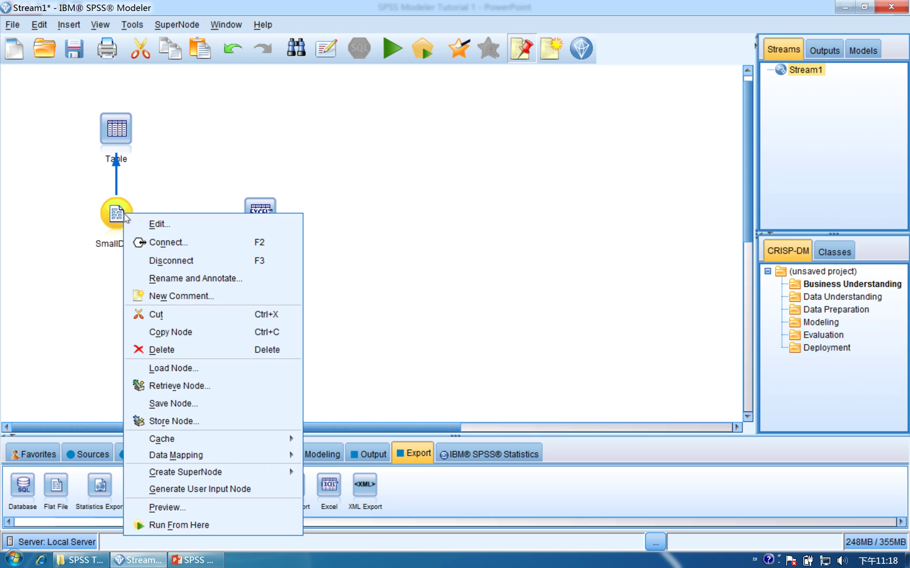
pyautogui.click(161, 242)
pyautogui.click(261, 222)
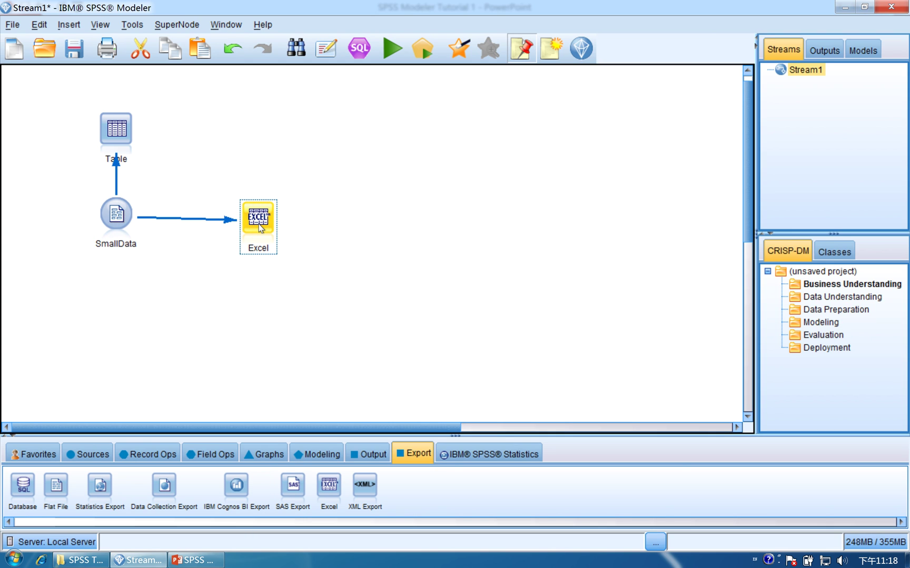
pyautogui.doubleClick(260, 225)
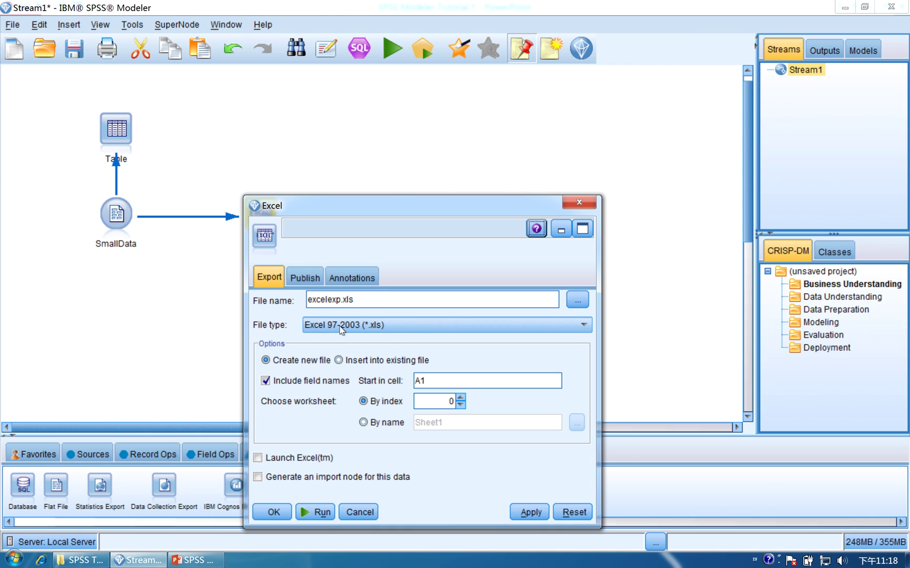
# Step: Choose the Excel 2007, 2010 (*.xlsx) format and the Desktop as the save folder
pyautogui.click(340, 326)
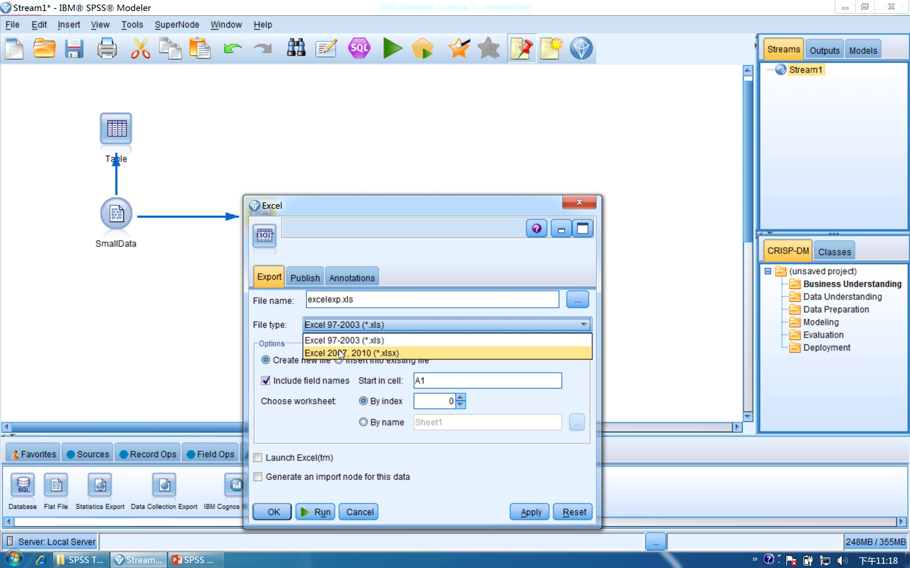
pyautogui.click(340, 355)
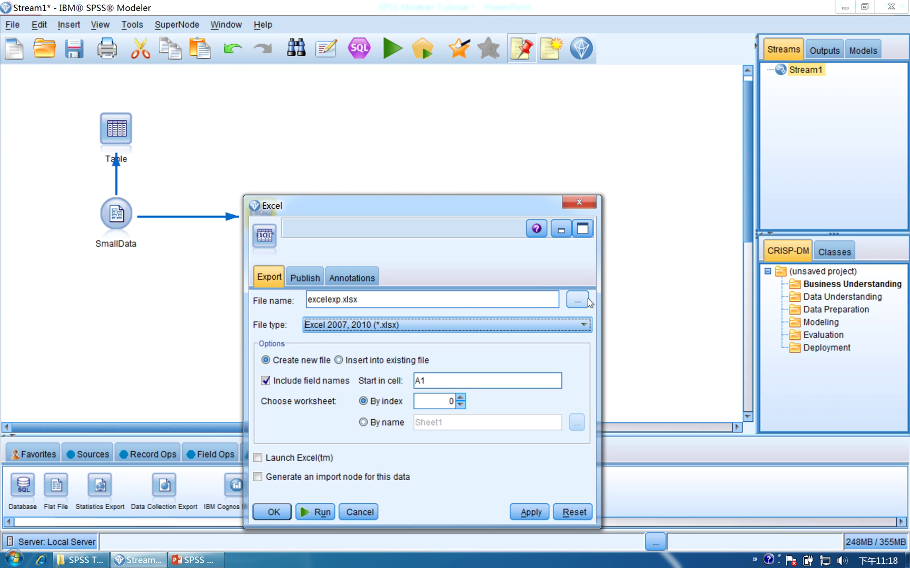
pyautogui.click(585, 303)
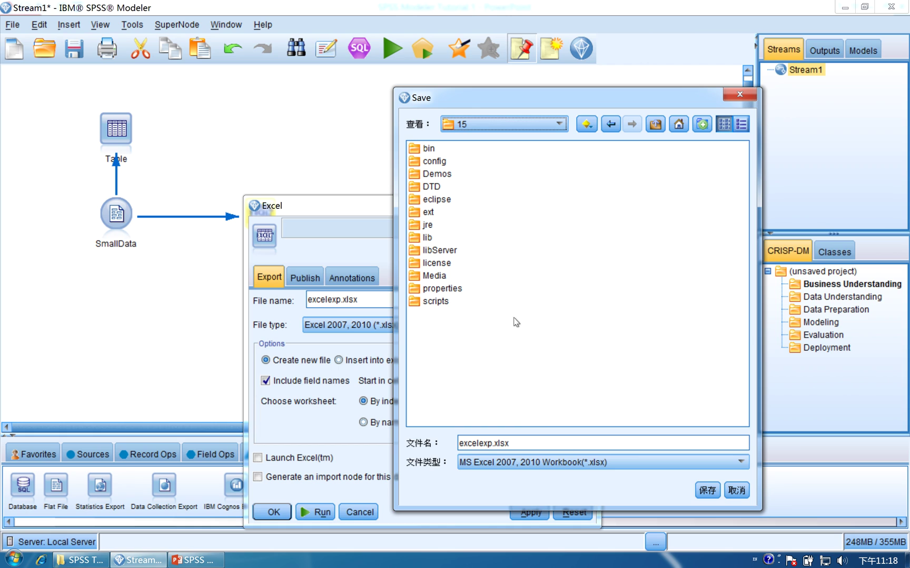
pyautogui.click(512, 119)
pyautogui.click(515, 149)
pyautogui.click(521, 126)
pyautogui.click(561, 138)
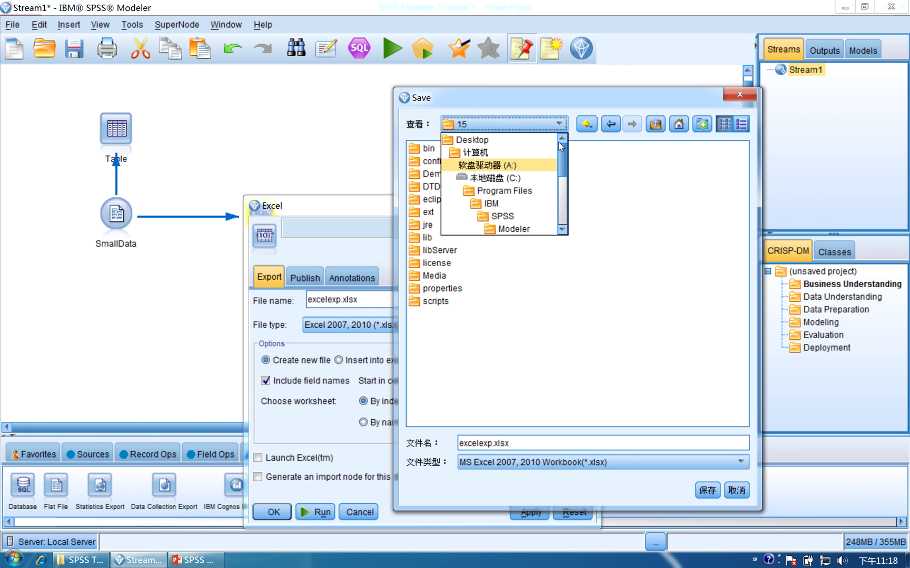
pyautogui.click(496, 146)
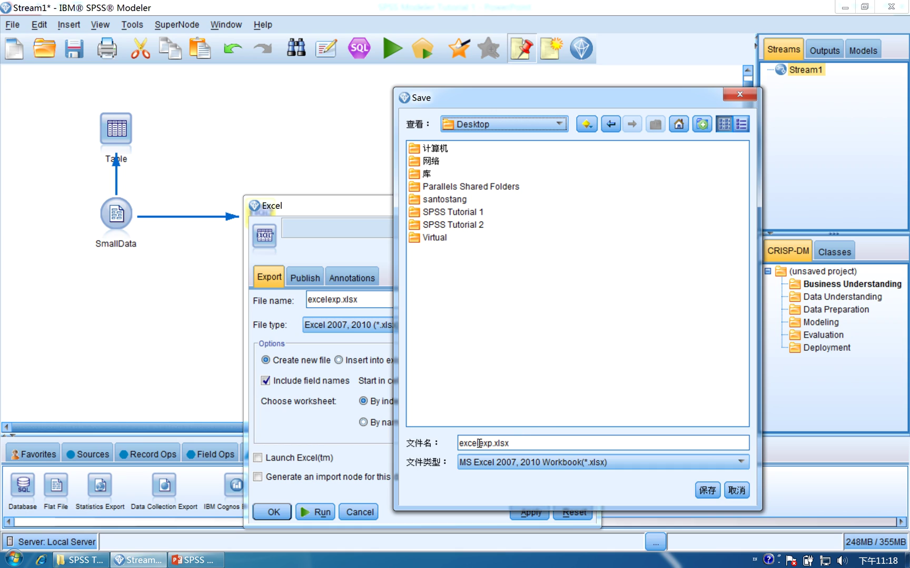
# Step: Name the export file Export and apply the export settings
pyautogui.moveTo(519, 447); pyautogui.dragTo(454, 446)
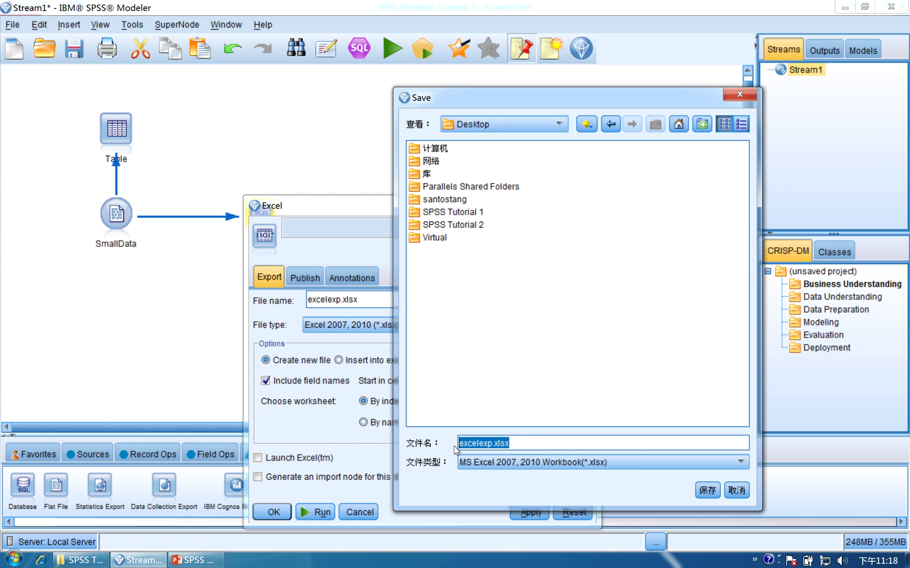
pyautogui.write('Export')
pyautogui.click(705, 490)
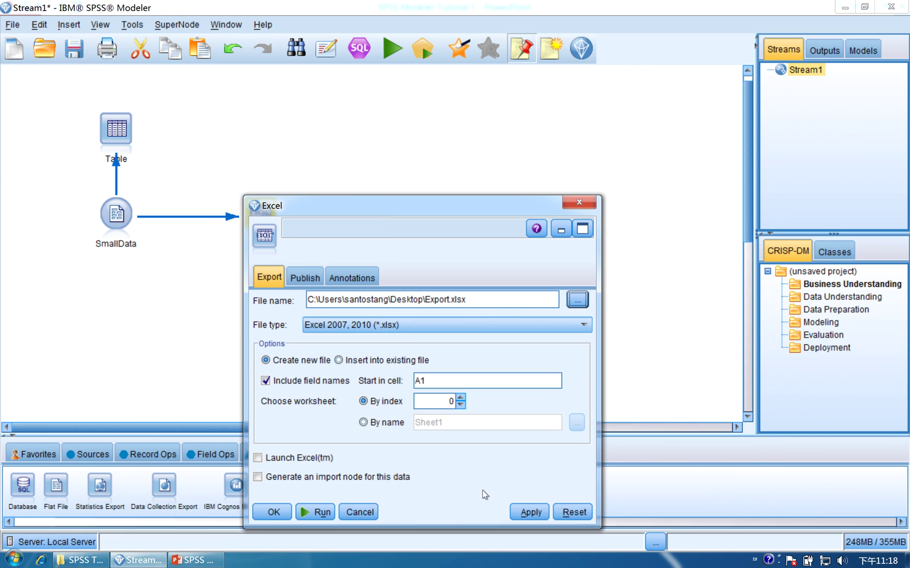
pyautogui.click(528, 512)
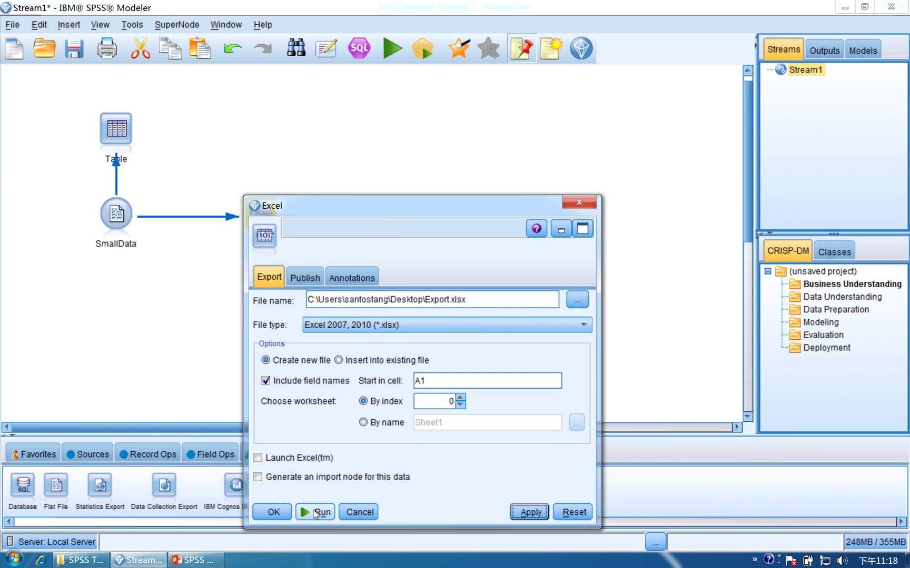
# Step: Run the Excel export, which fails with unknown-type field errors, and dismiss the messages
pyautogui.click(315, 512)
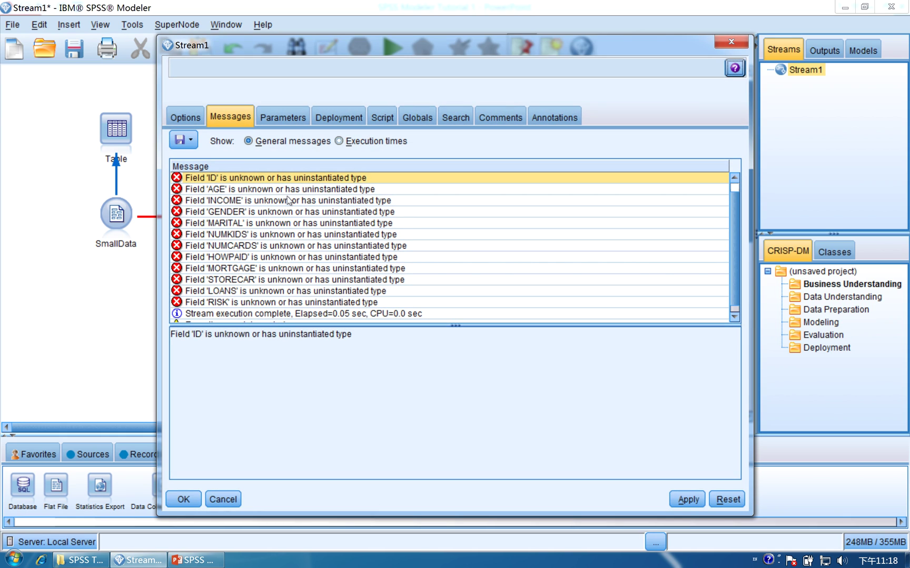
pyautogui.click(688, 500)
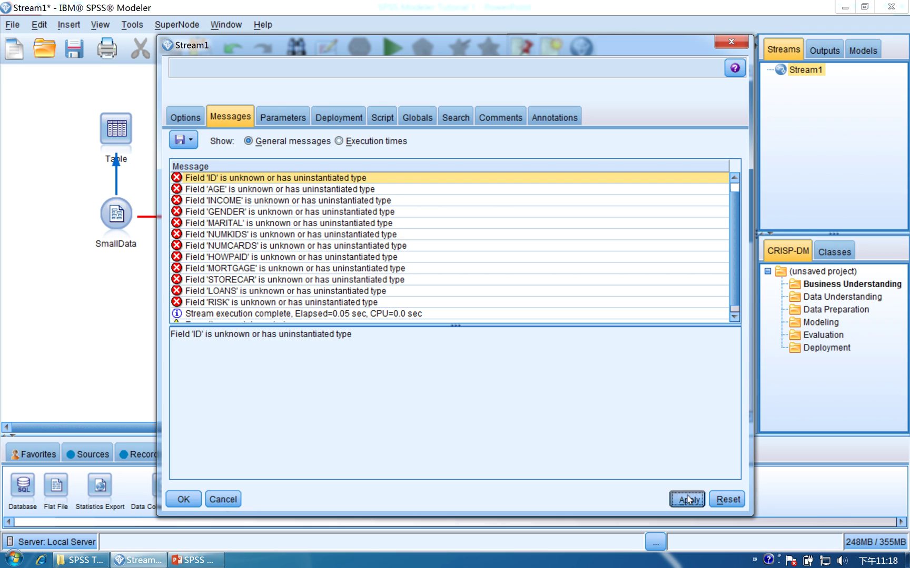
pyautogui.click(183, 499)
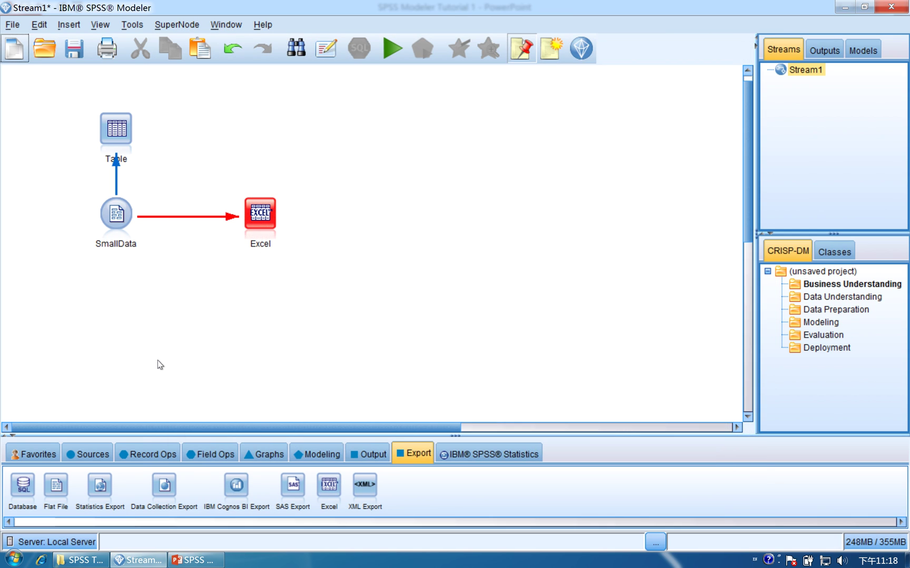
pyautogui.click(196, 456)
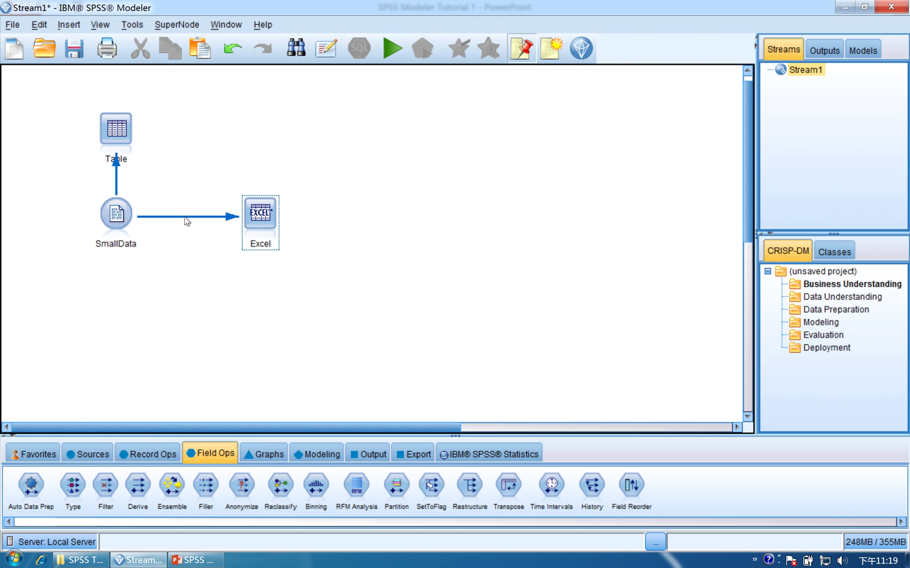
# Step: Replace the SmallData→Excel link with a Type node wired SmallData→Type→Excel
pyautogui.rightClick(185, 217)
pyautogui.click(195, 227)
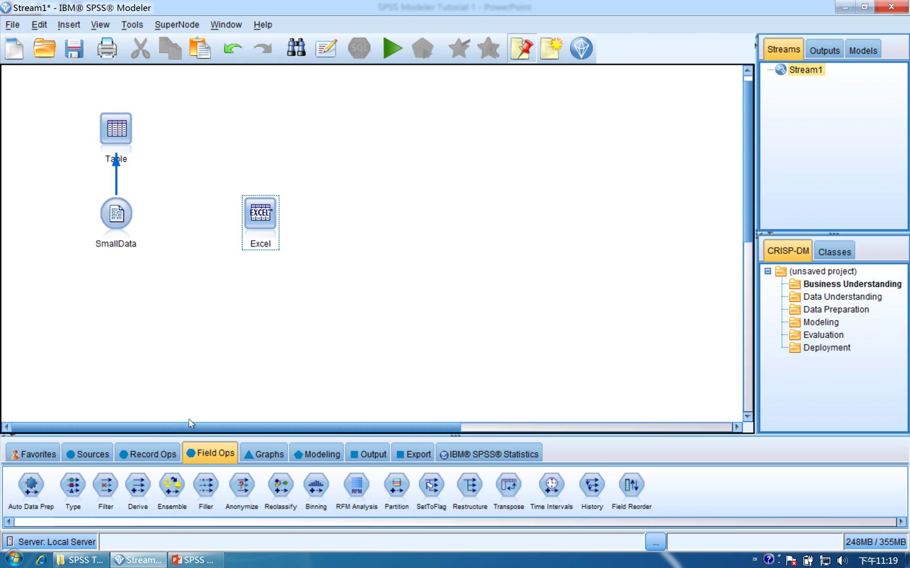
pyautogui.click(227, 457)
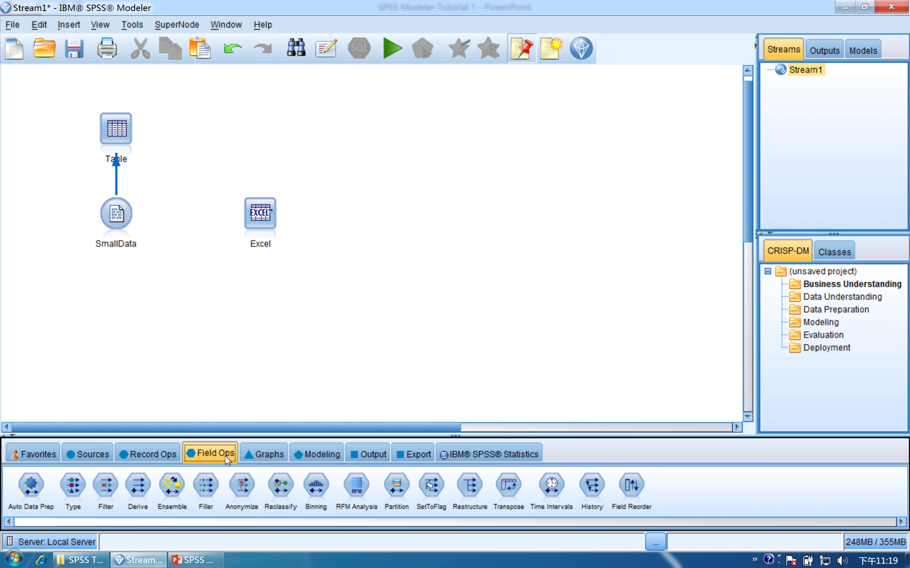
pyautogui.click(79, 490)
pyautogui.click(186, 217)
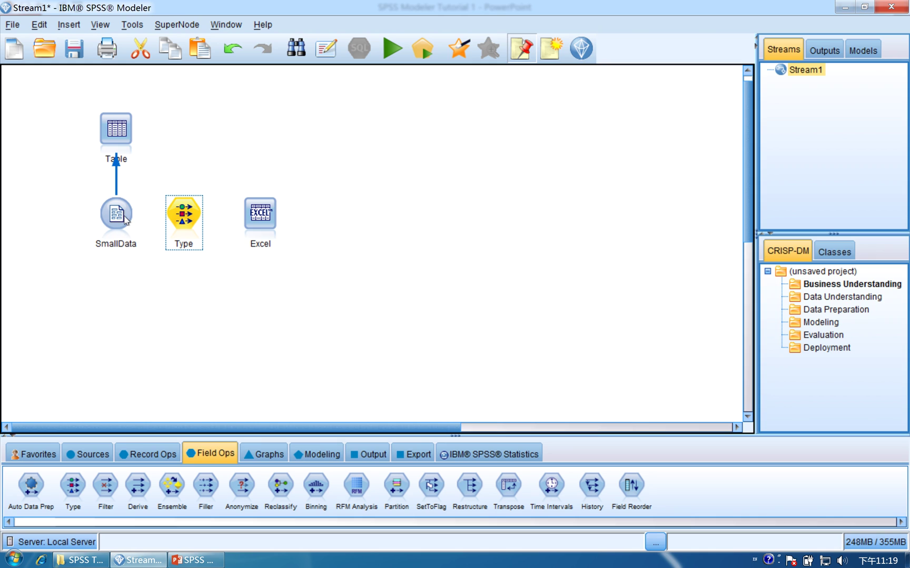
pyautogui.moveTo(125, 216); pyautogui.dragTo(180, 214)
pyautogui.rightClick(184, 215)
pyautogui.click(231, 241)
pyautogui.click(248, 221)
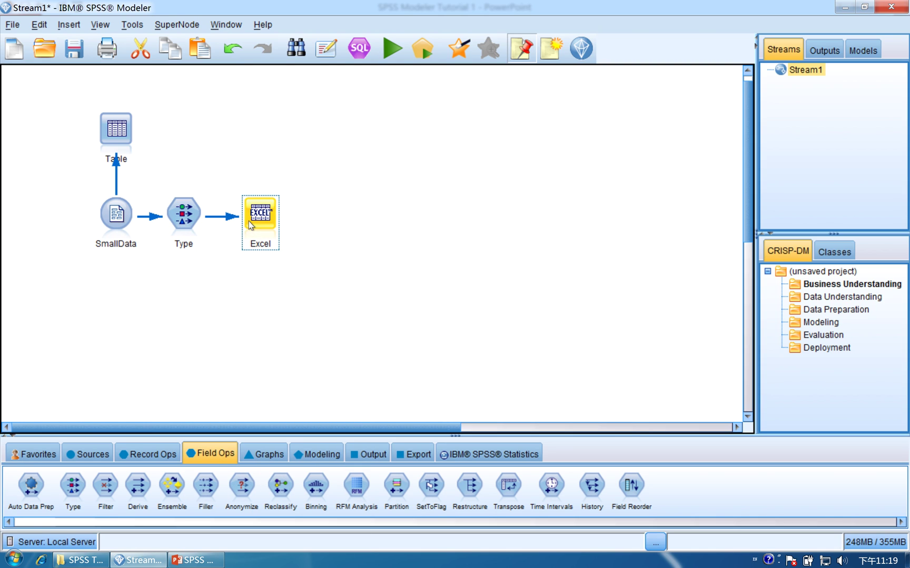
# Step: Read the actual values of every field in the Type node and confirm
pyautogui.doubleClick(183, 221)
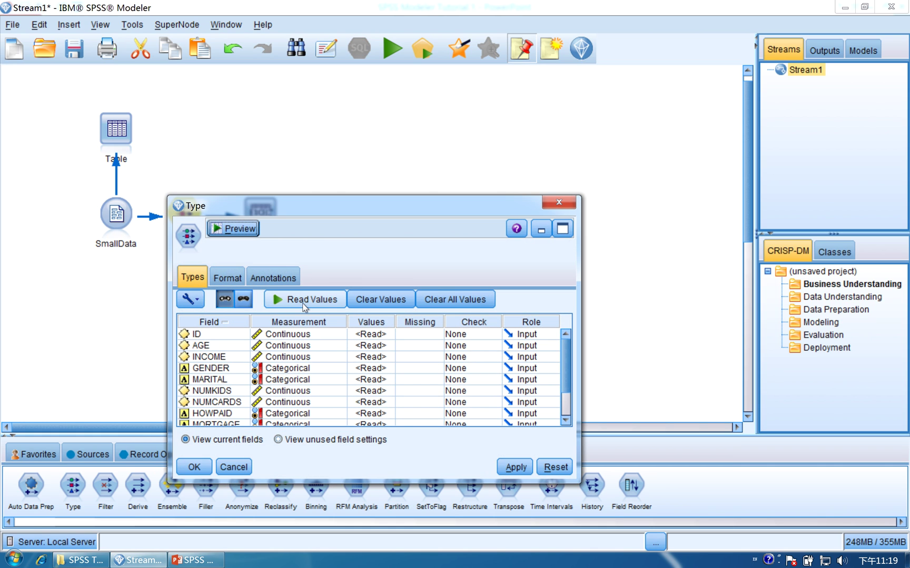
pyautogui.click(304, 305)
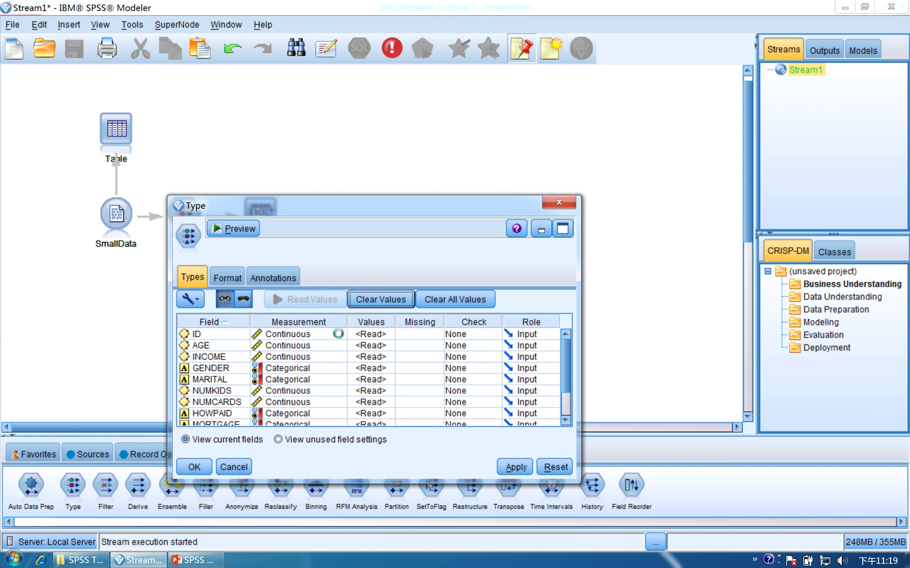
pyautogui.click(516, 468)
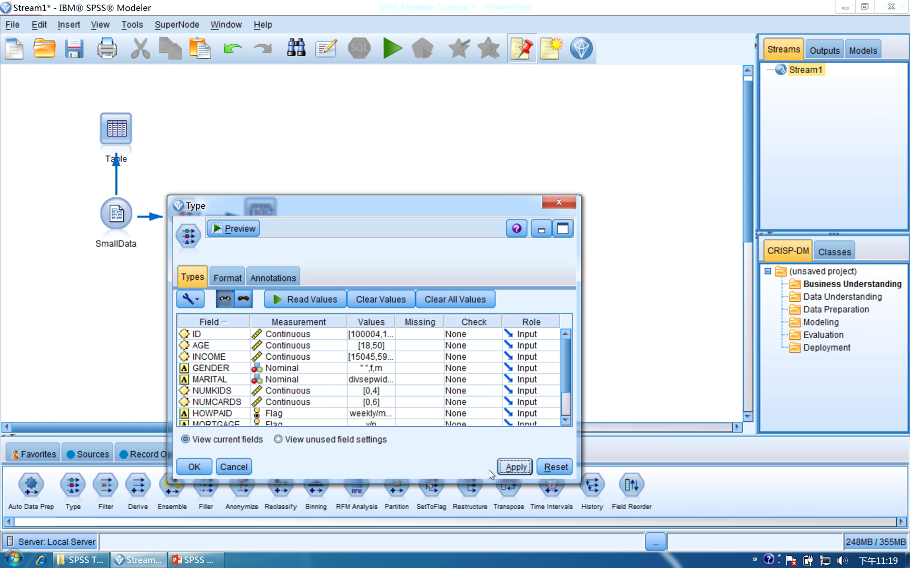
pyautogui.click(194, 467)
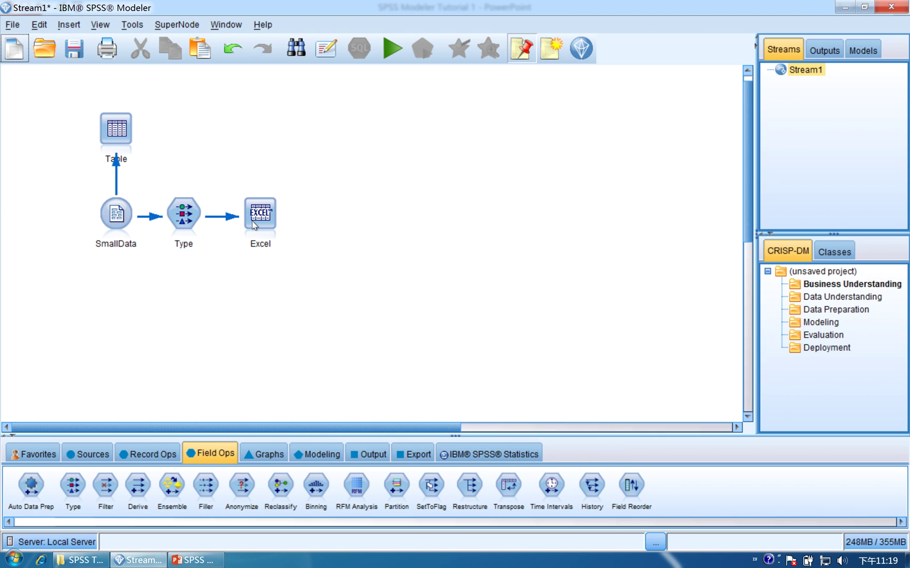
# Step: Run the Excel export node again, now fed through the Type node
pyautogui.doubleClick(253, 224)
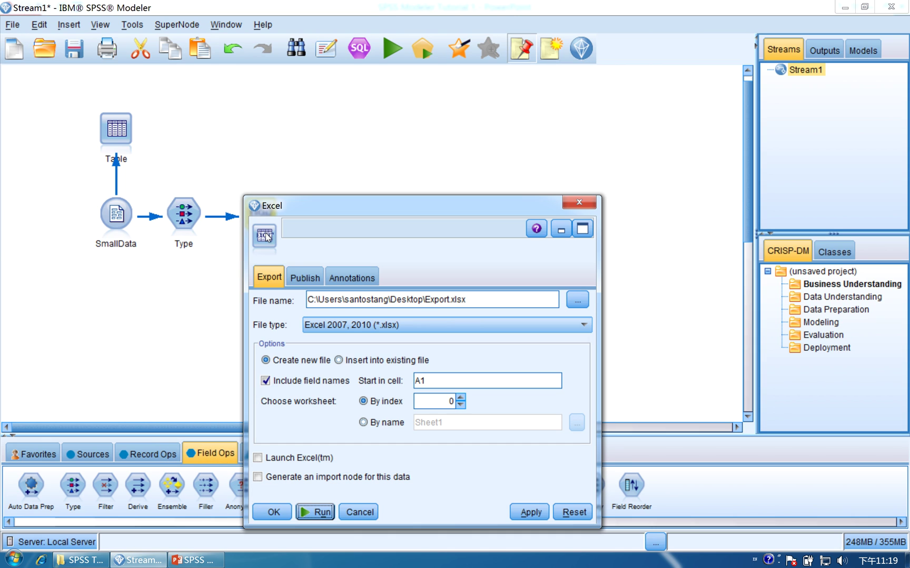
pyautogui.click(316, 511)
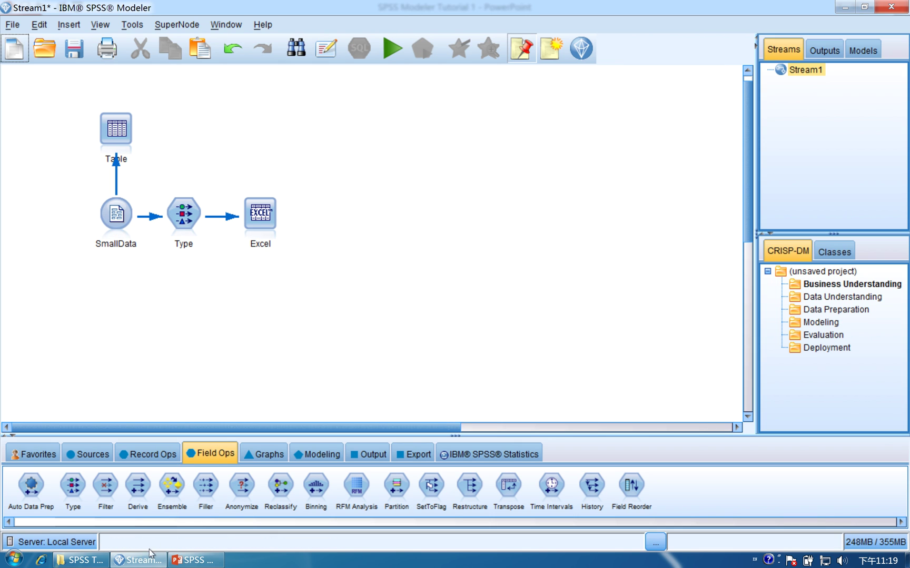
# Step: Minimise PowerPoint and find the new Export spreadsheet on the desktop
pyautogui.click(194, 561)
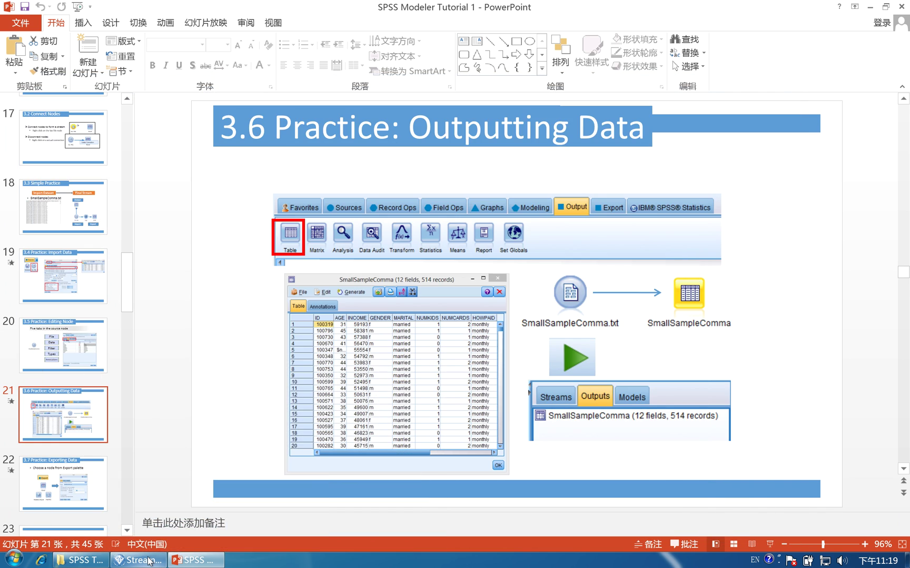
pyautogui.click(196, 561)
pyautogui.moveTo(79, 27); pyautogui.dragTo(82, 244)
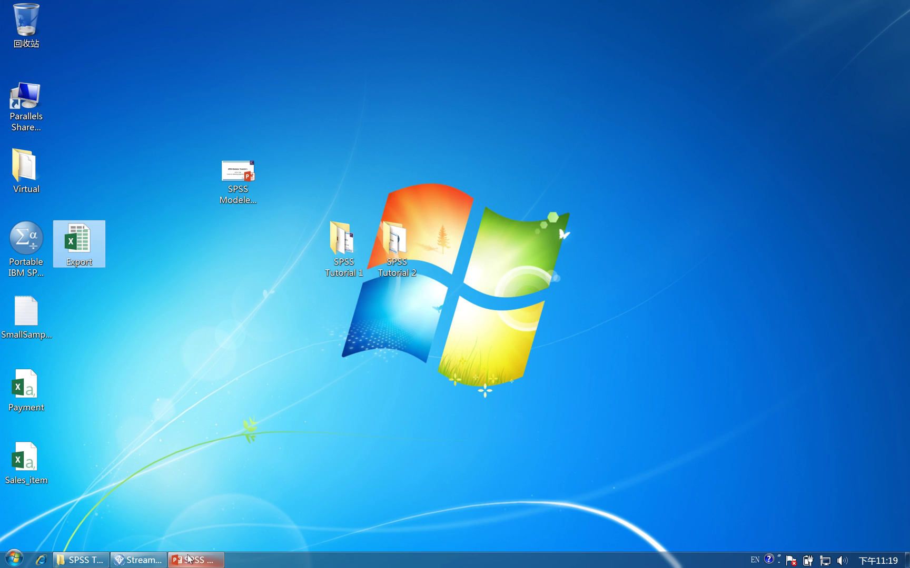
# Step: Bring PowerPoint back and go to slide 22, 3.7 Practice: Exporting Data
pyautogui.click(138, 560)
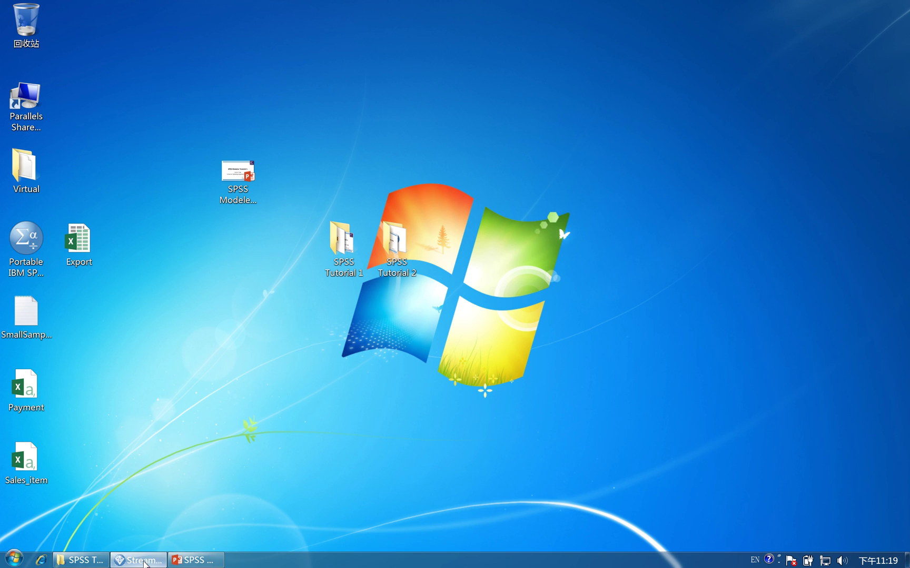
pyautogui.click(197, 561)
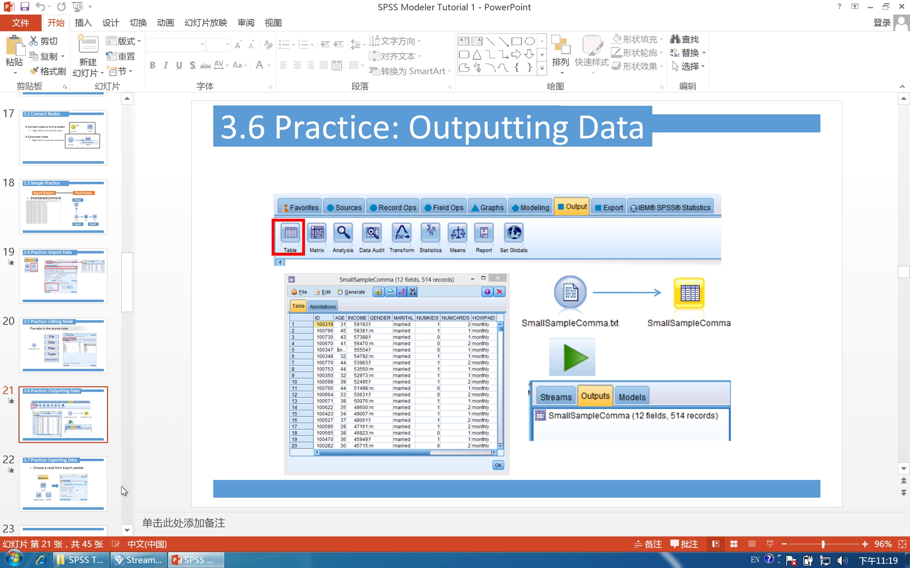
pyautogui.click(93, 491)
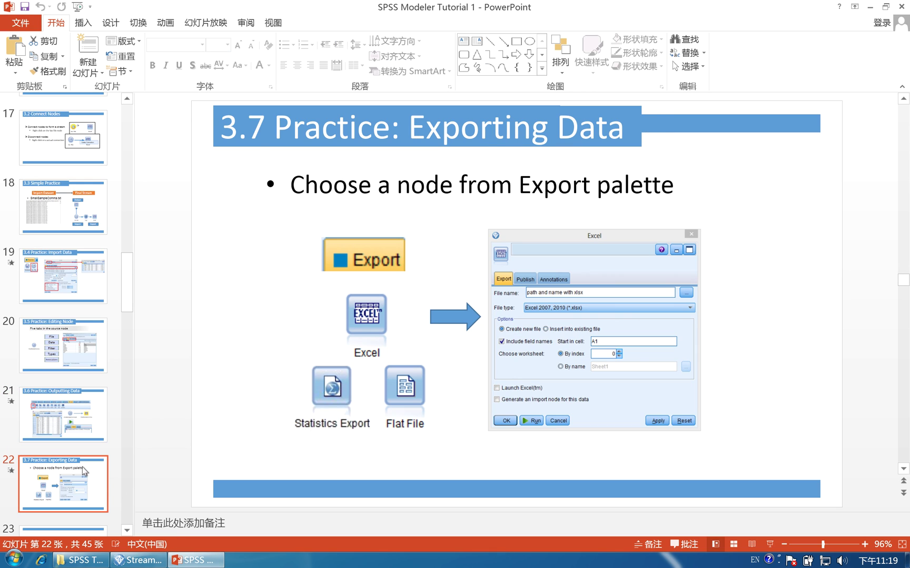